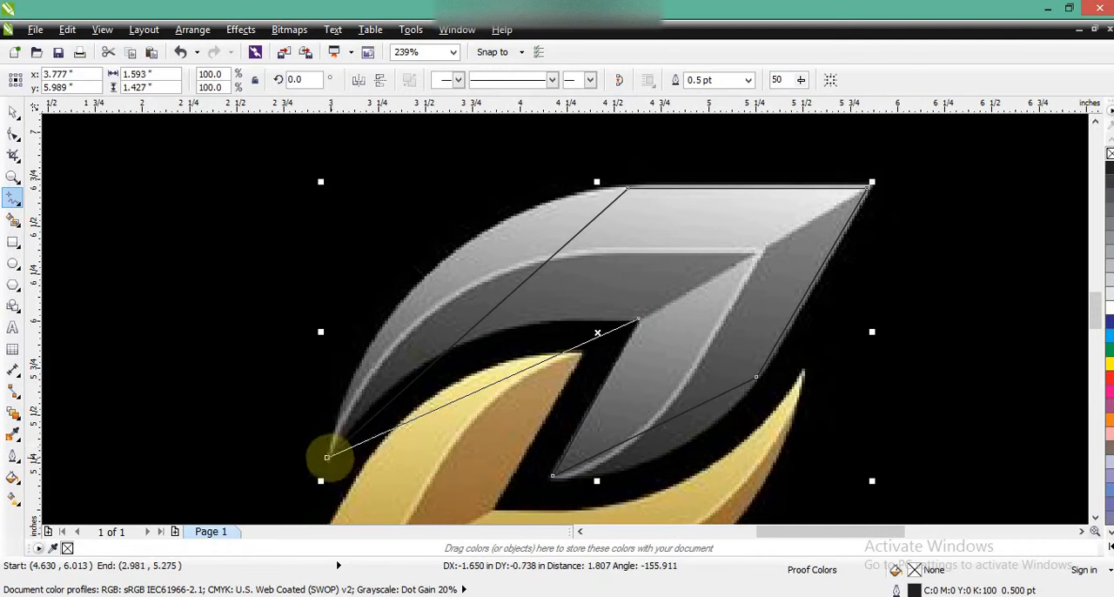
# - Close the traced outline around the silver leaf and colour its line yellow
pyautogui.click(327, 457)
pyautogui.rightClick(1110, 363)
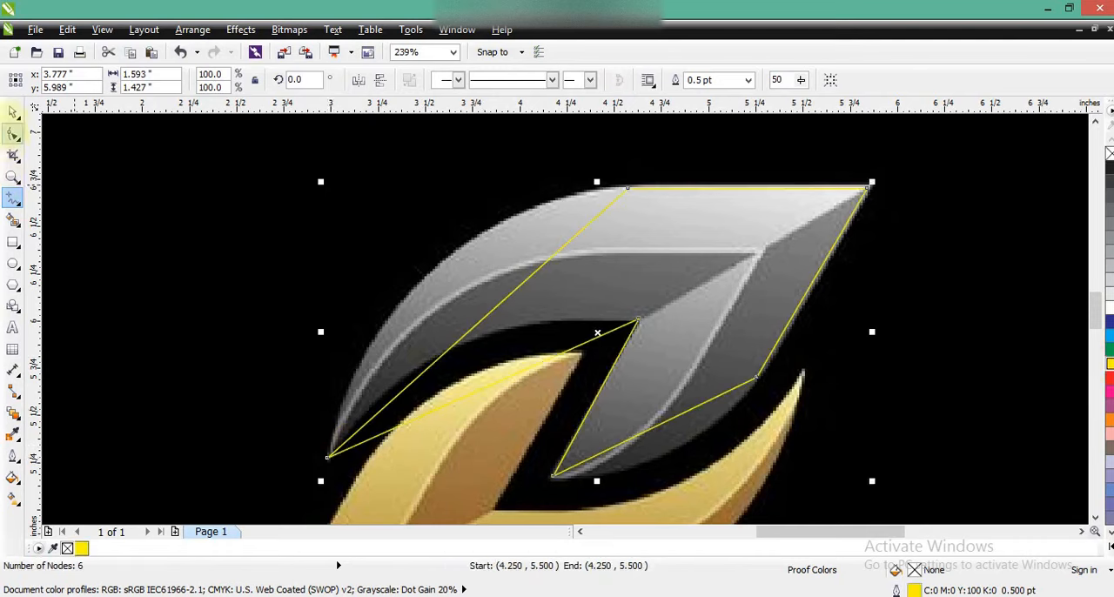
# - Convert all segments of the yellow outline to curves and bend them to follow the silver leaf's curved edges
pyautogui.click(10, 135)
pyautogui.moveTo(164, 150); pyautogui.dragTo(915, 510)
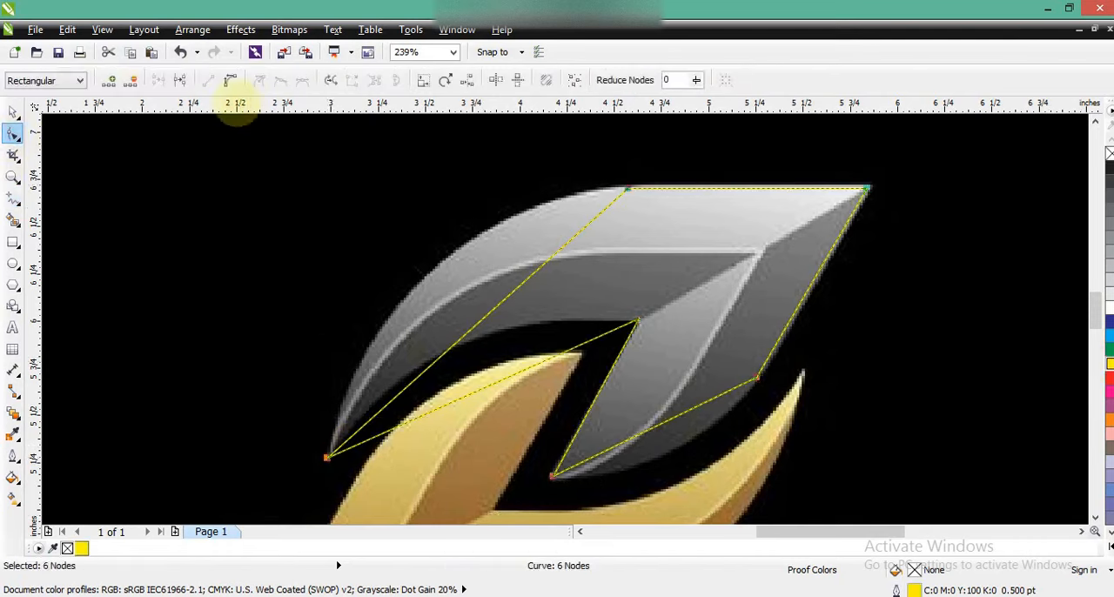
pyautogui.click(229, 80)
pyautogui.moveTo(465, 327); pyautogui.dragTo(423, 278)
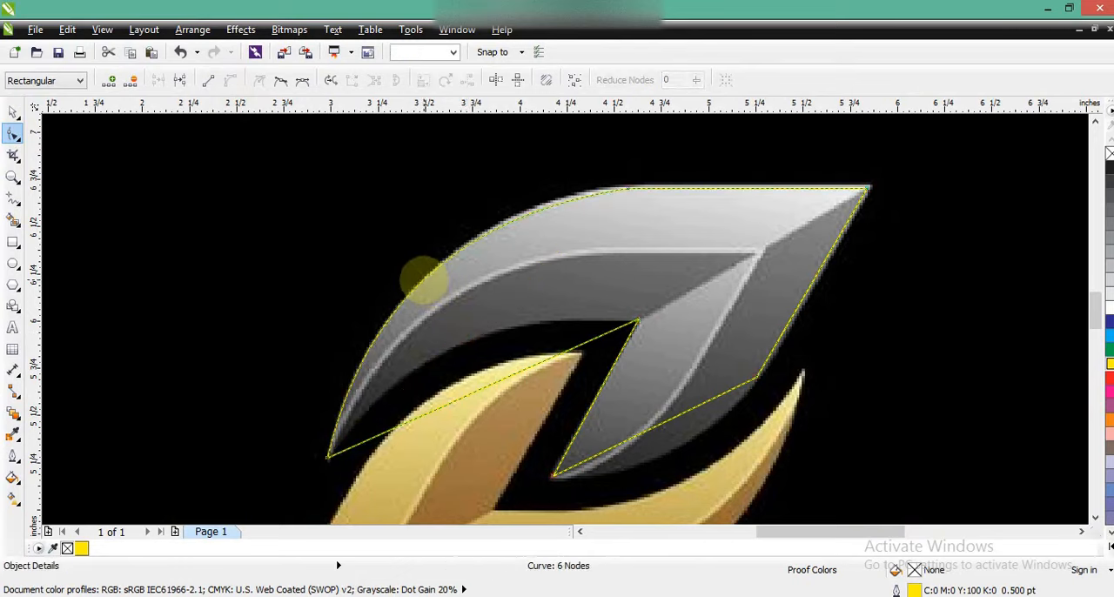
pyautogui.moveTo(500, 230); pyautogui.dragTo(502, 224)
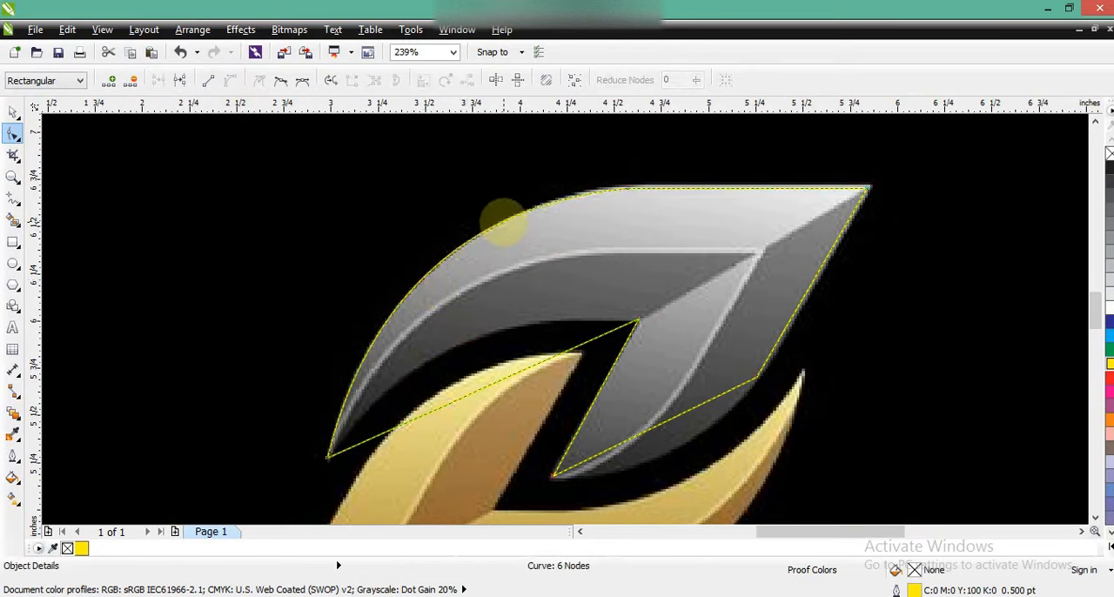
pyautogui.moveTo(481, 389); pyautogui.dragTo(454, 348)
pyautogui.moveTo(650, 427); pyautogui.dragTo(656, 453)
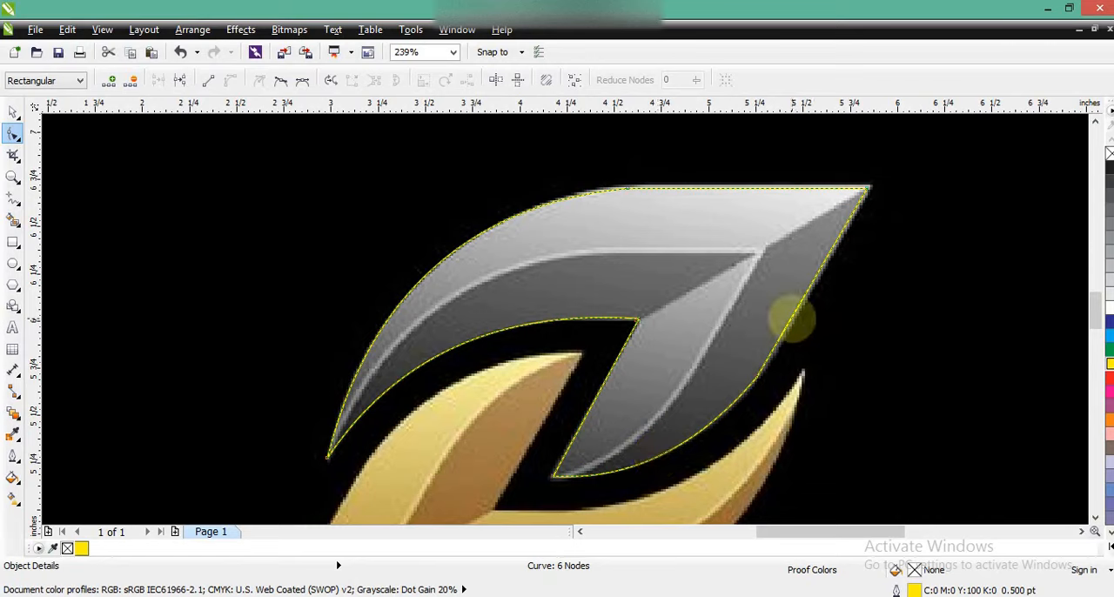
pyautogui.moveTo(791, 316); pyautogui.dragTo(794, 322)
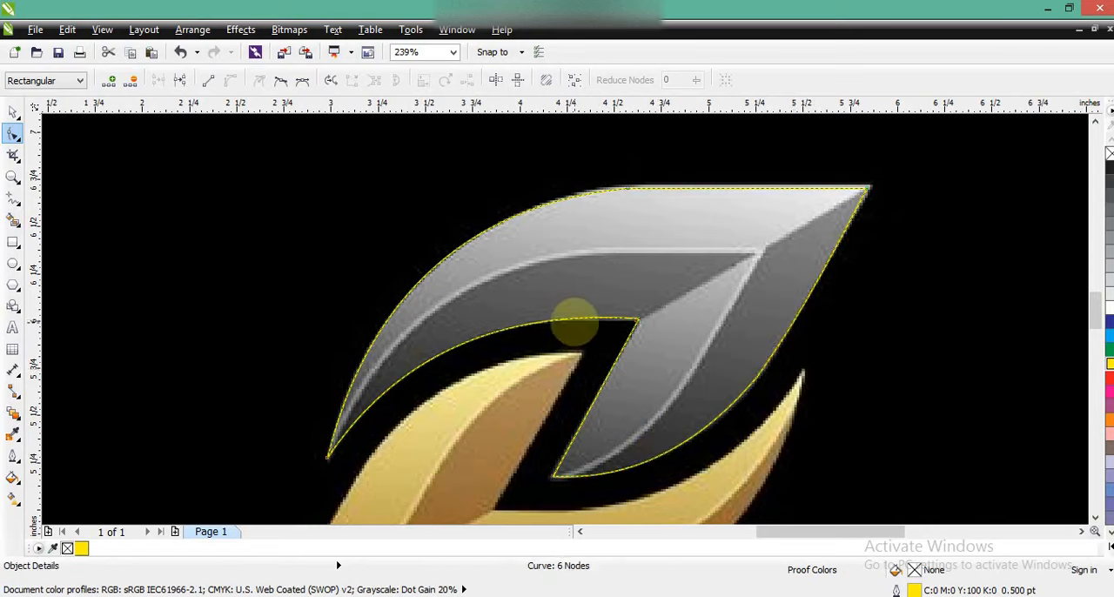
# - Fill the traced leaf red without an outline and move it horizontally to the left of the silver leaf
pyautogui.press('F3')
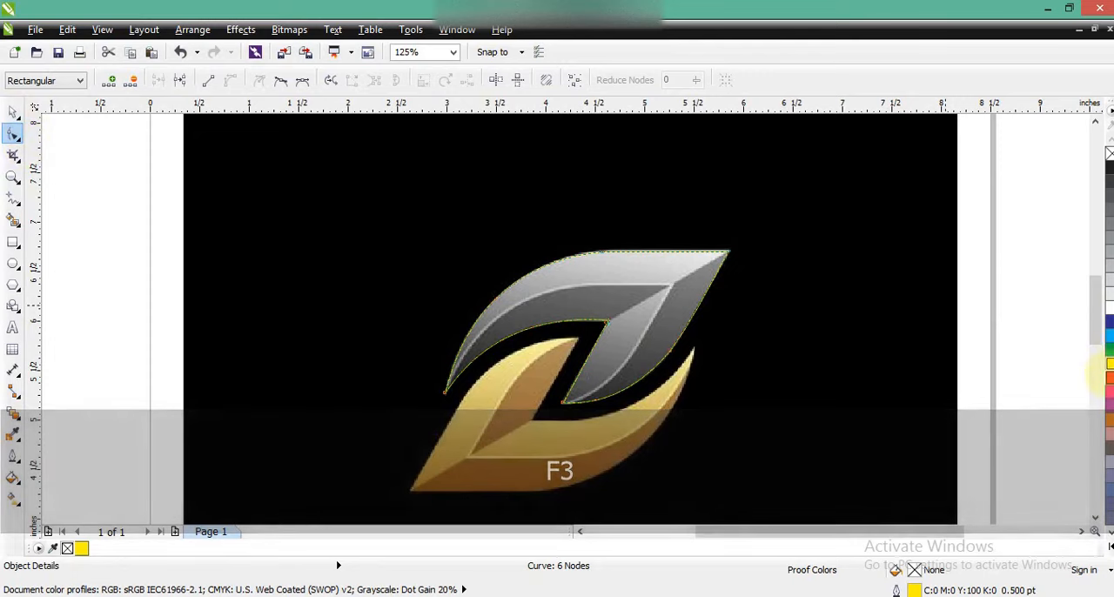
pyautogui.click(1107, 376)
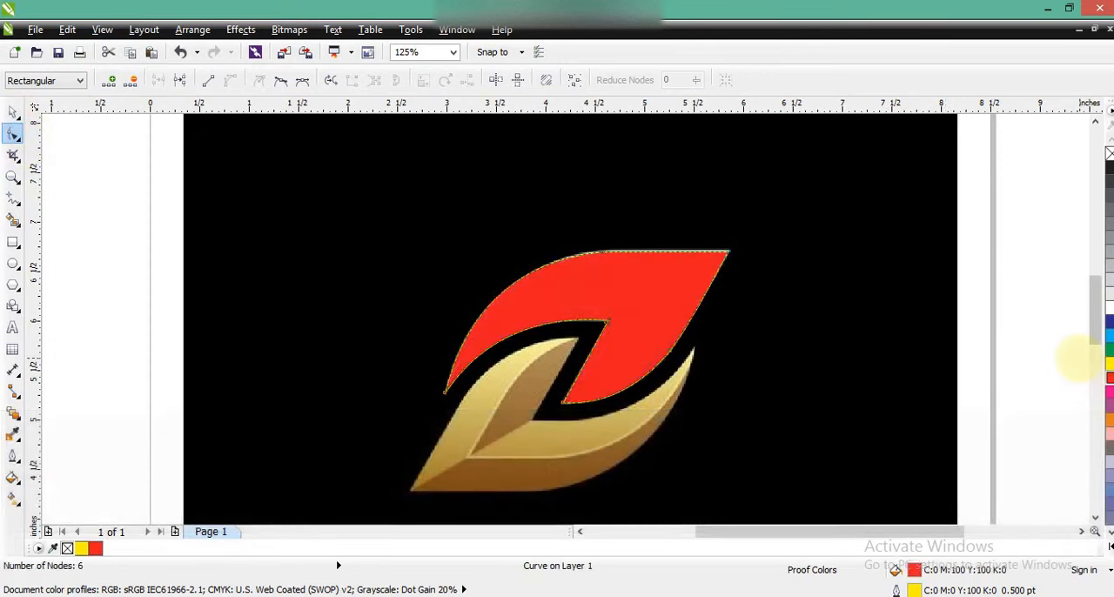
pyautogui.click(12, 113)
pyautogui.moveTo(609, 298); pyautogui.dragTo(366, 304)
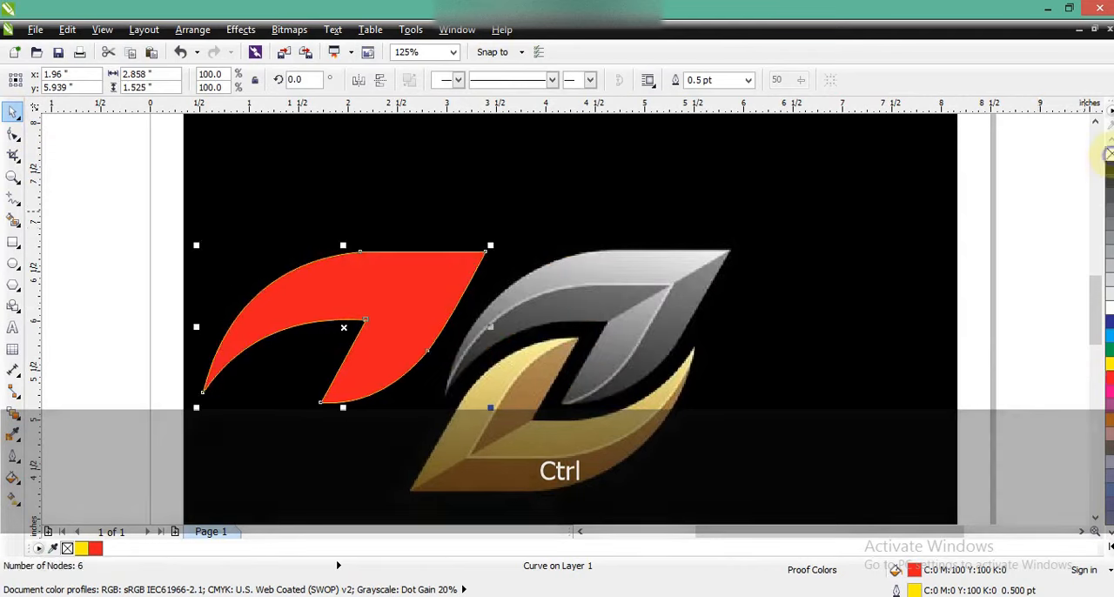
pyautogui.click(1010, 227)
# - Draw a closed three-point line shape through the silver leaf's left tip, inner ridge corner and lower tip
pyautogui.click(12, 177)
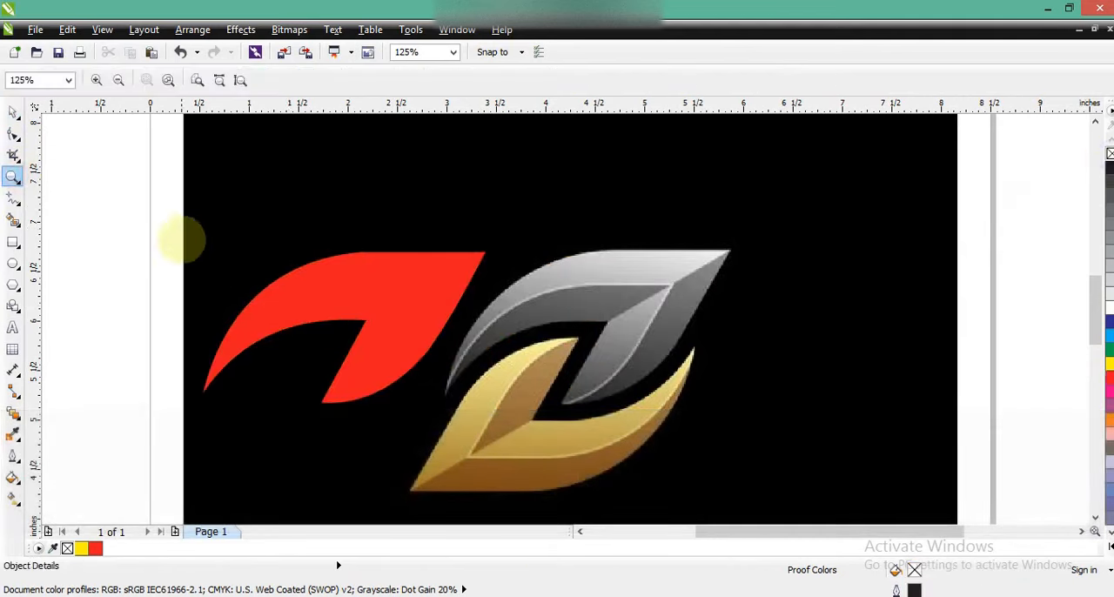
pyautogui.moveTo(174, 229); pyautogui.dragTo(940, 447)
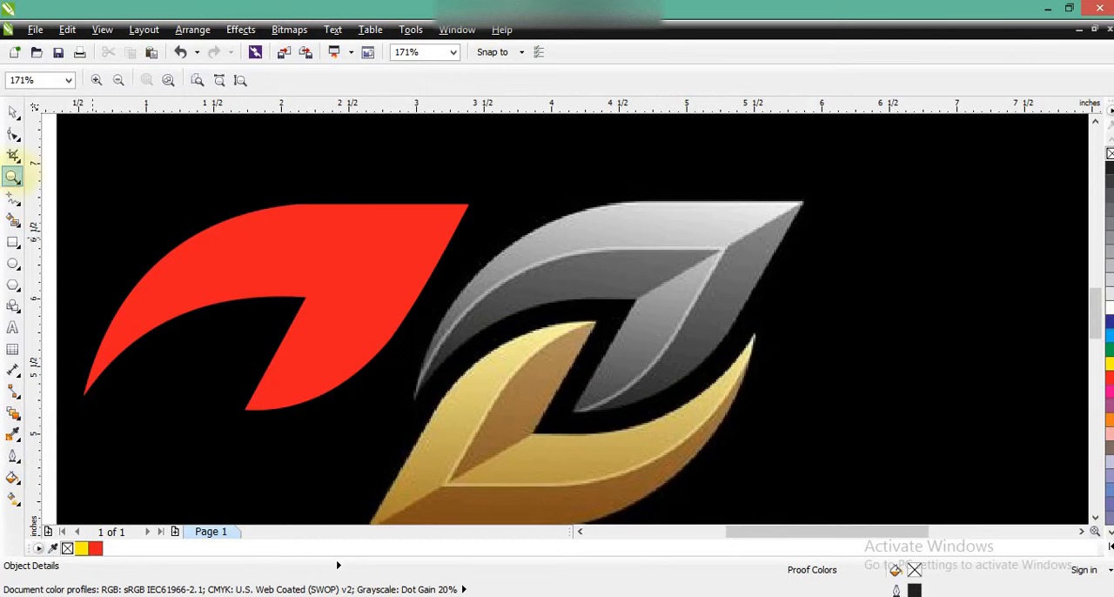
pyautogui.click(12, 199)
pyautogui.click(414, 398)
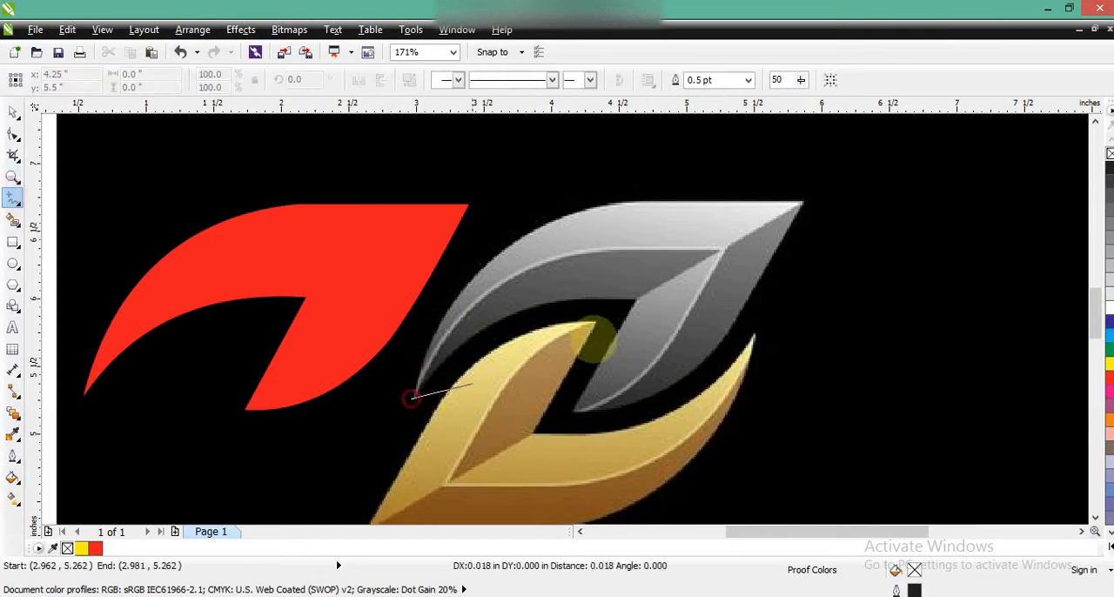
pyautogui.doubleClick(723, 251)
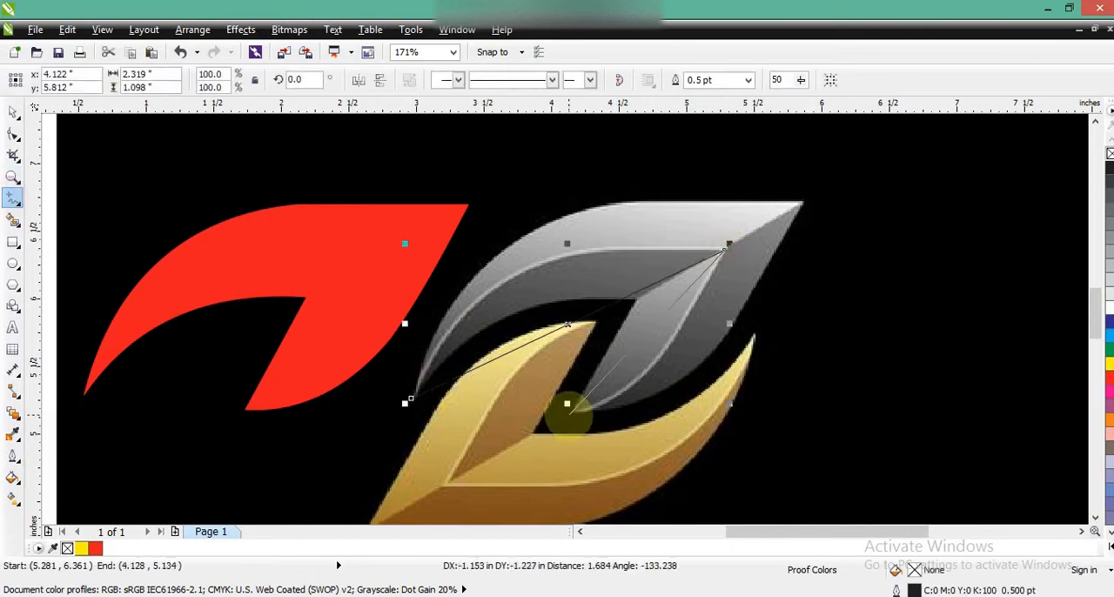
pyautogui.doubleClick(566, 414)
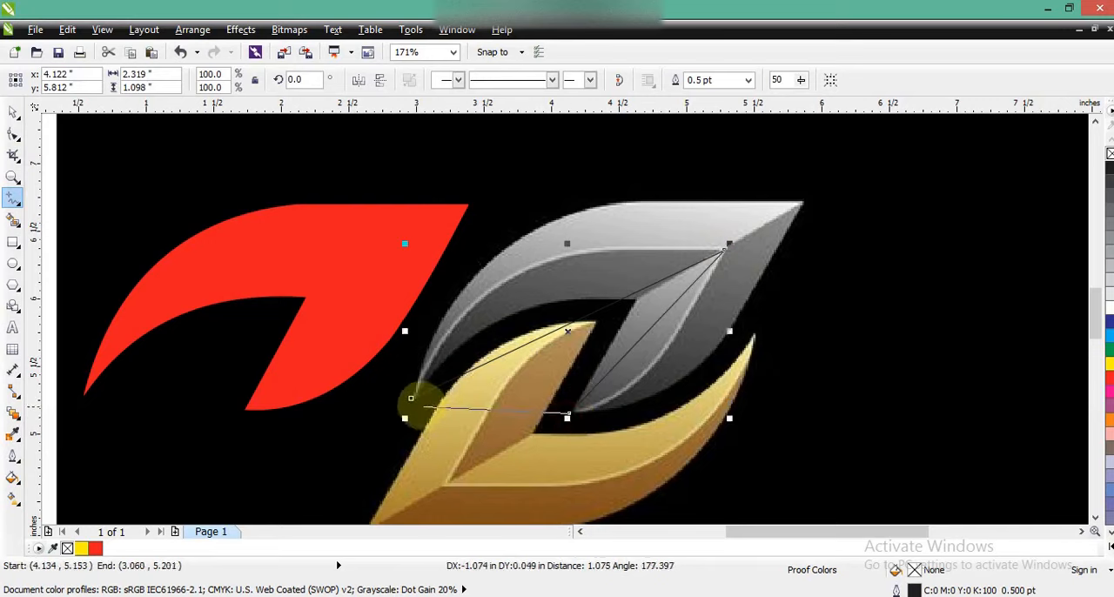
pyautogui.click(414, 398)
# - Colour the triangle's outline yellow and curve its upper edge along the silver leaf's light ridge line
pyautogui.click(13, 132)
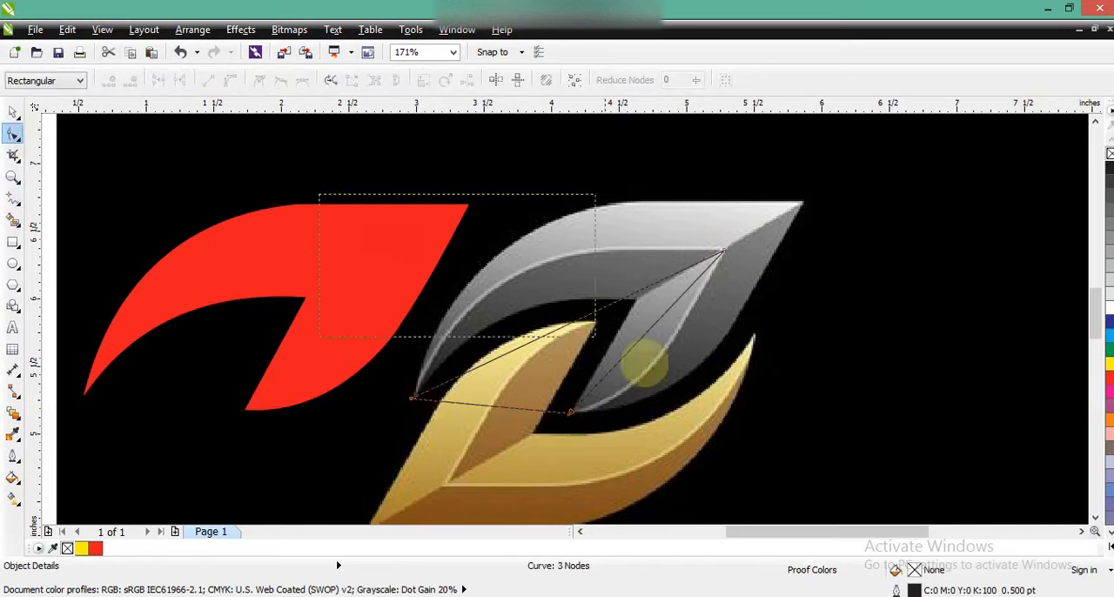
pyautogui.rightClick(1107, 362)
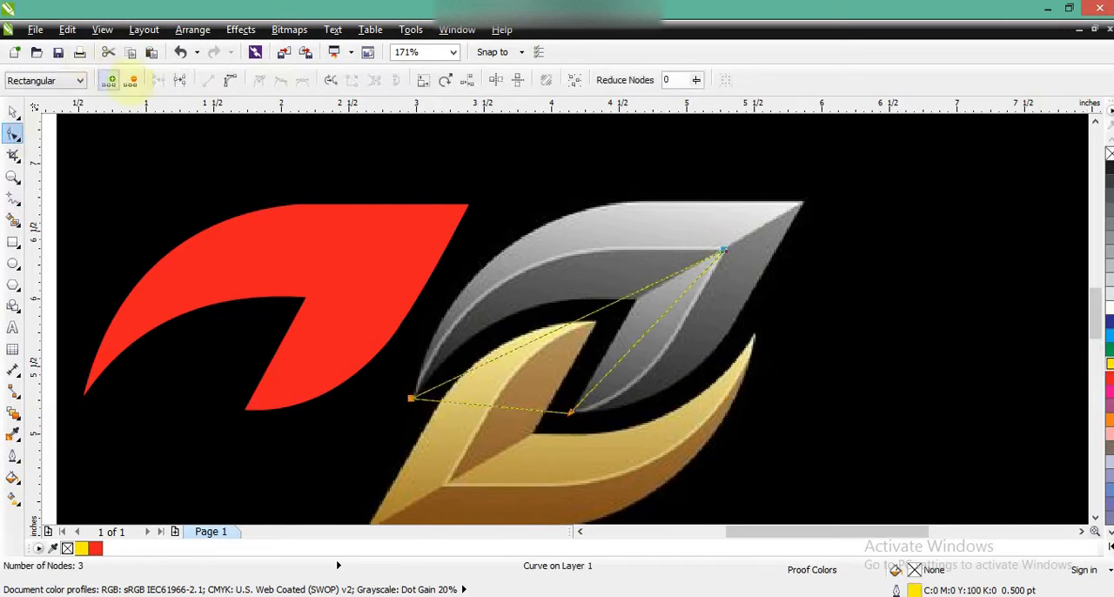
pyautogui.moveTo(368, 348); pyautogui.dragTo(508, 428)
pyautogui.moveTo(515, 349); pyautogui.dragTo(473, 270)
pyautogui.moveTo(621, 300); pyautogui.dragTo(549, 237)
pyautogui.moveTo(473, 271); pyautogui.dragTo(477, 261)
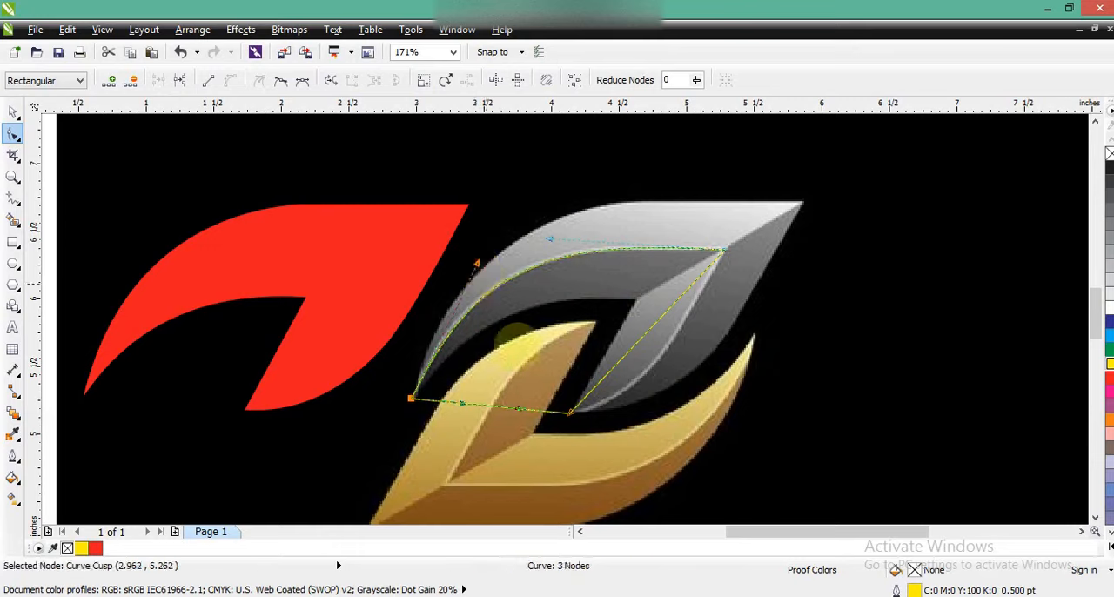
# - Curve the yellow shape's right edge along the ridge running from the inner corner to the silver leaf's lower tip
pyautogui.click(570, 410)
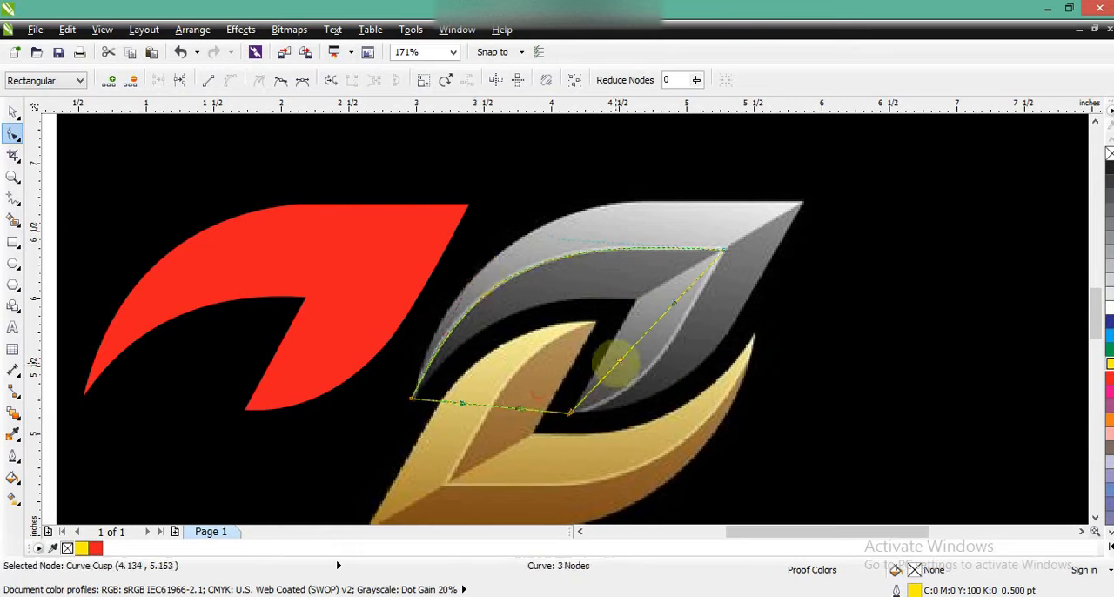
pyautogui.moveTo(616, 366); pyautogui.dragTo(654, 380)
pyautogui.moveTo(671, 304); pyautogui.dragTo(685, 321)
pyautogui.moveTo(639, 392)
pyautogui.mouseDown()
pyautogui.moveTo(639, 404)
pyautogui.moveTo(650, 396)
pyautogui.mouseUp()
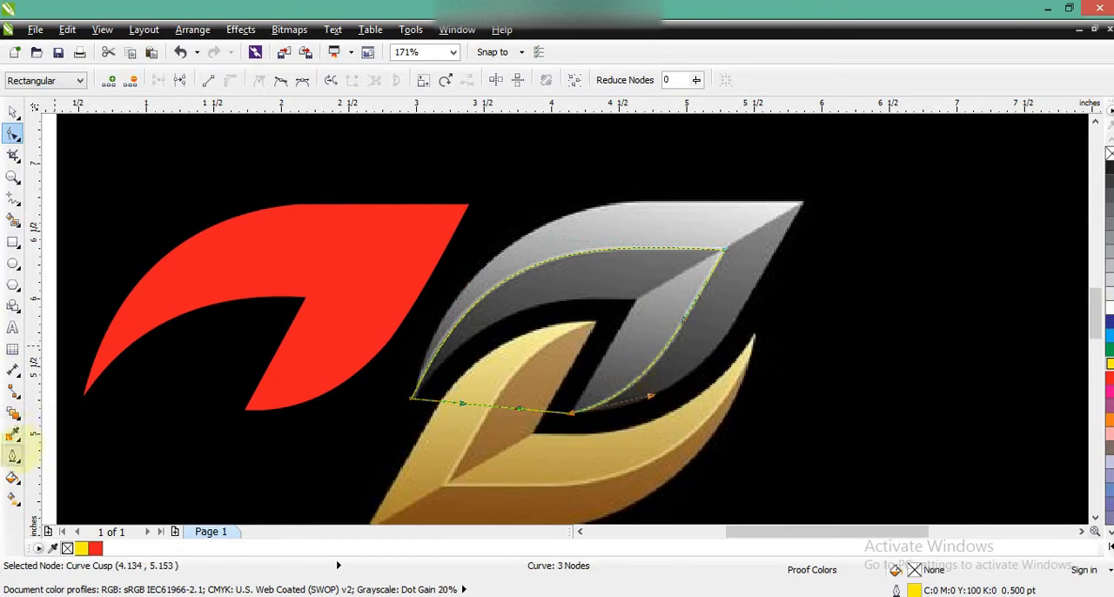
# - Set the yellow shape's outline width to 2 pt and move the shape horizontally onto the red leaf
pyautogui.click(12, 454)
pyautogui.click(63, 356)
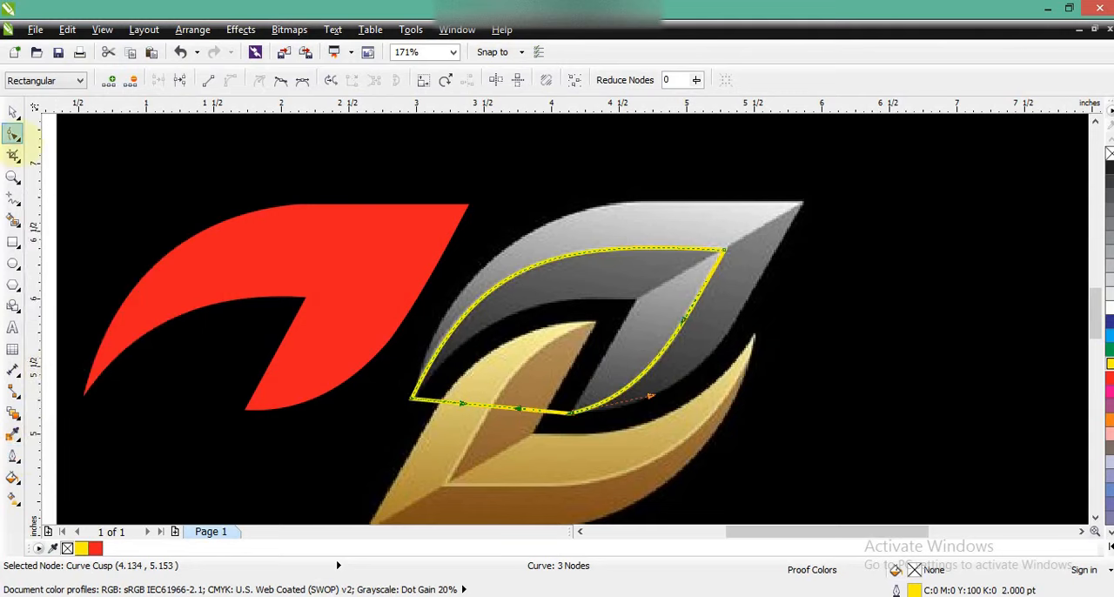
pyautogui.click(13, 111)
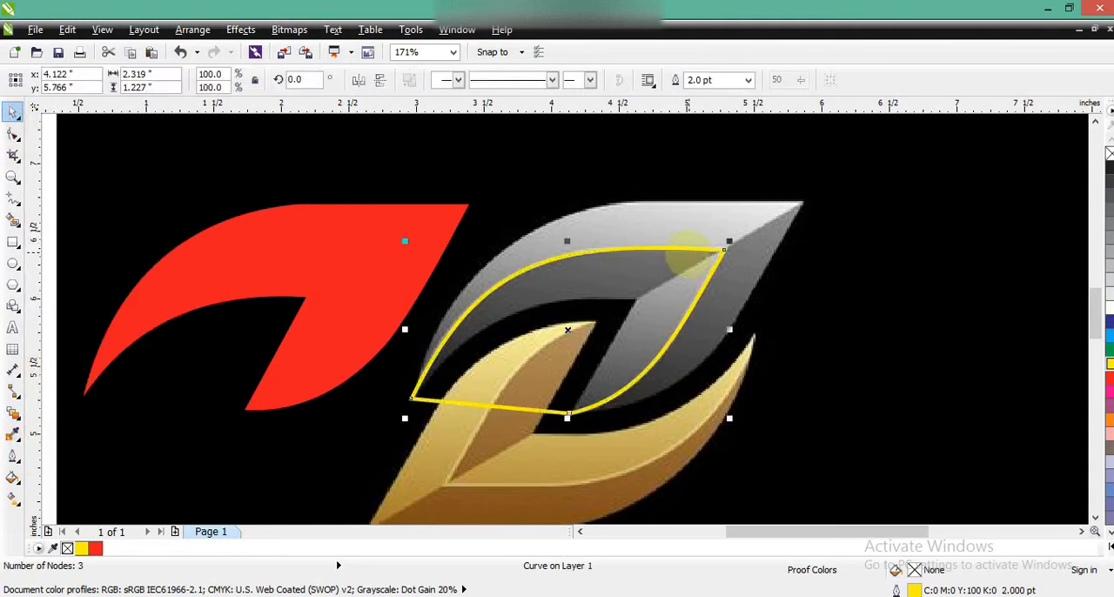
pyautogui.moveTo(688, 253); pyautogui.dragTo(354, 293)
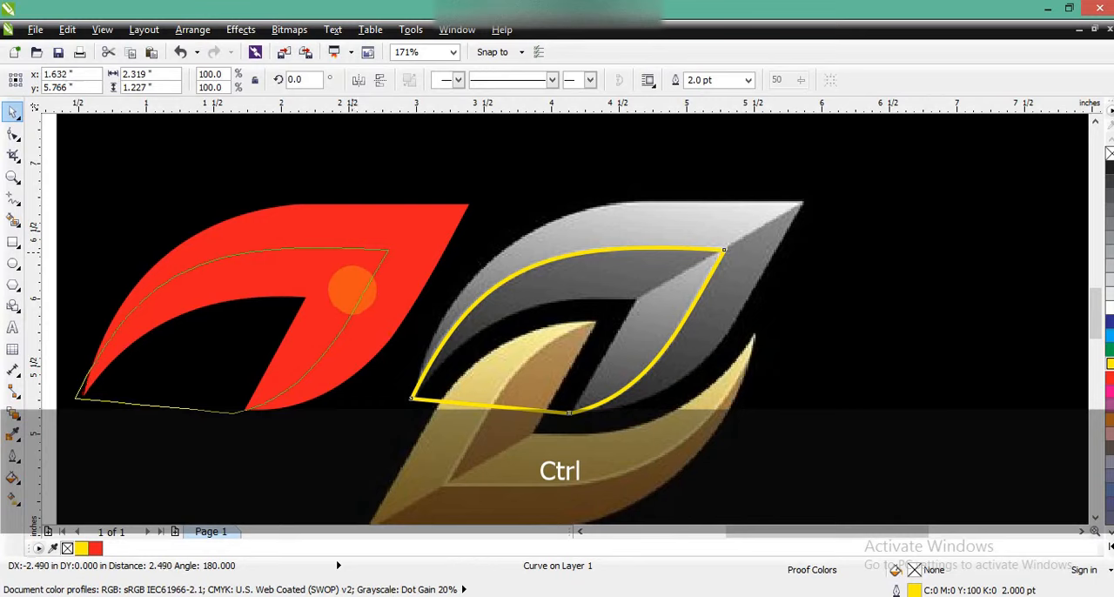
pyautogui.moveTo(353, 293); pyautogui.dragTo(355, 294)
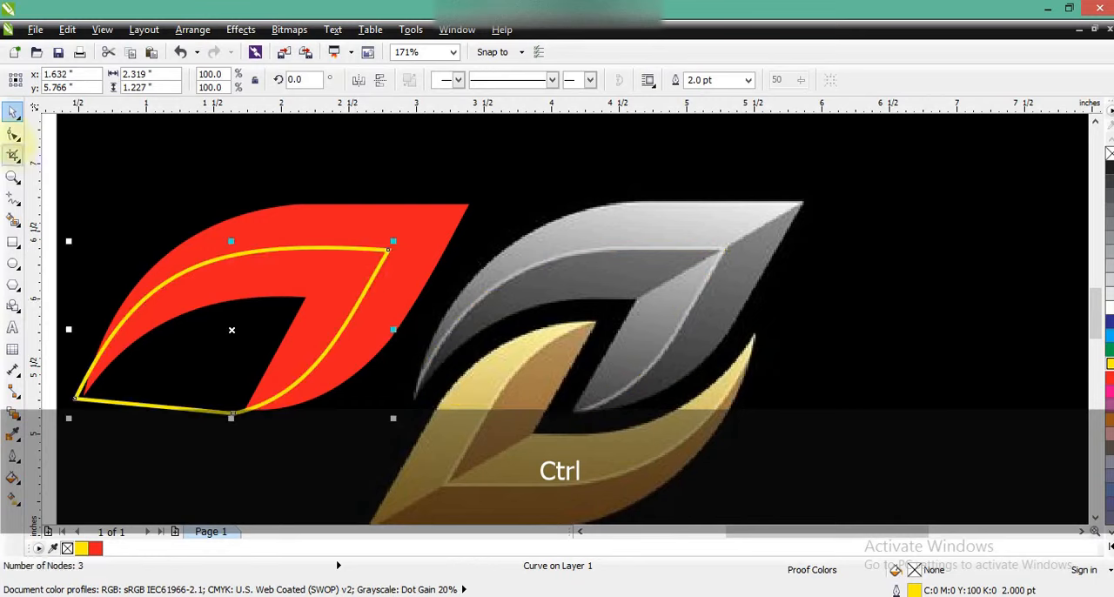
# - Shift the yellow shape's left node slightly so it lies just outside the red leaf's left tip
pyautogui.click(13, 134)
pyautogui.moveTo(74, 399); pyautogui.dragTo(80, 402)
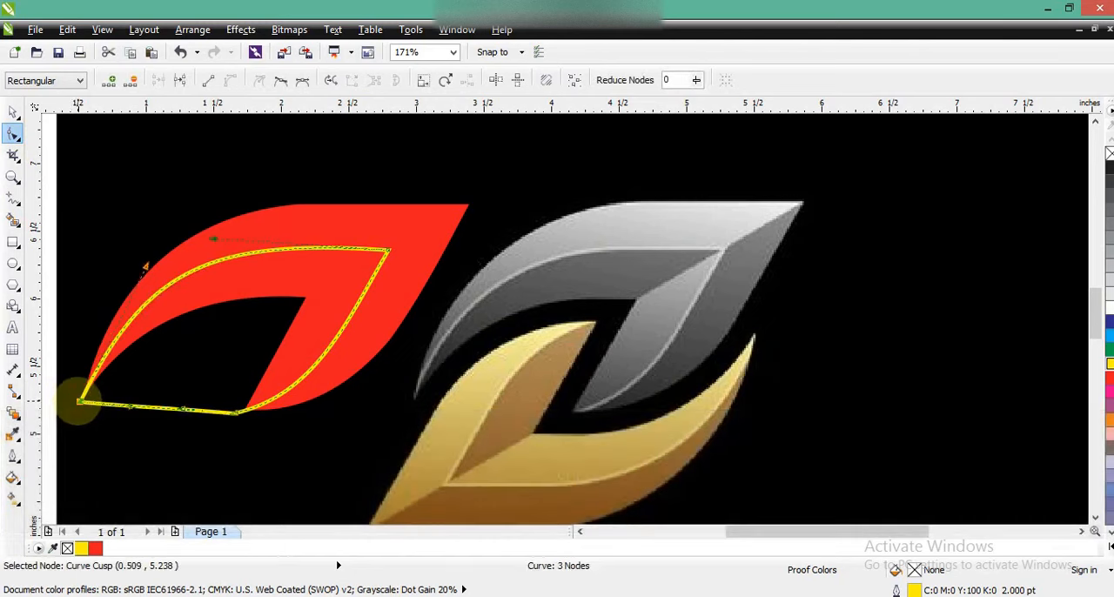
pyautogui.click(11, 111)
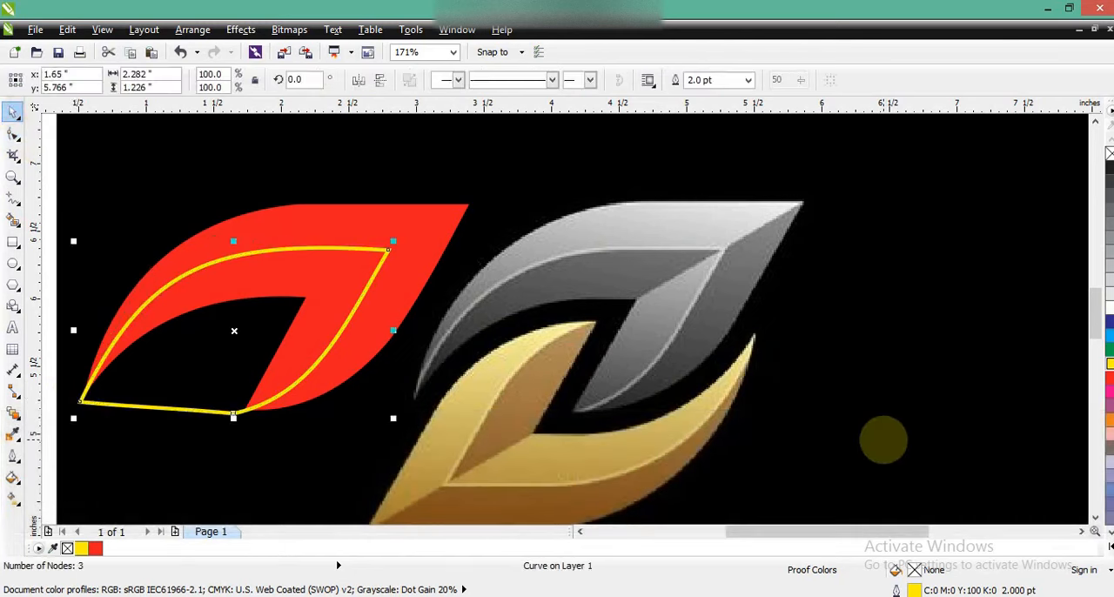
# - Draw a closed five-point shape covering the red leaf's upper-left part, from the yellow shape's inner corner through its left tip
pyautogui.click(13, 198)
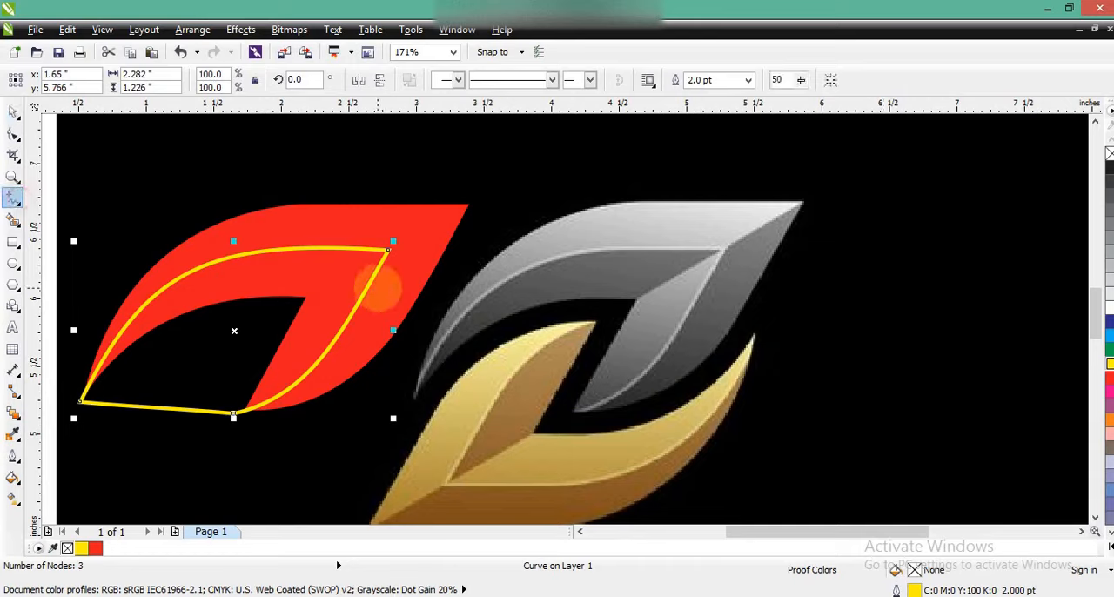
pyautogui.click(389, 249)
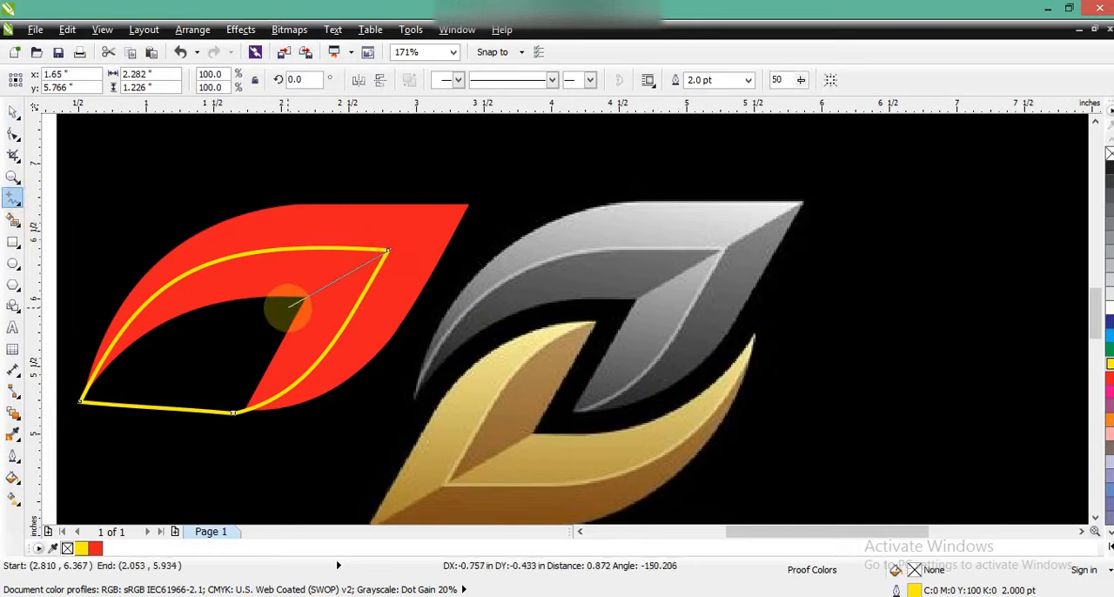
pyautogui.click(283, 311)
pyautogui.click(77, 402)
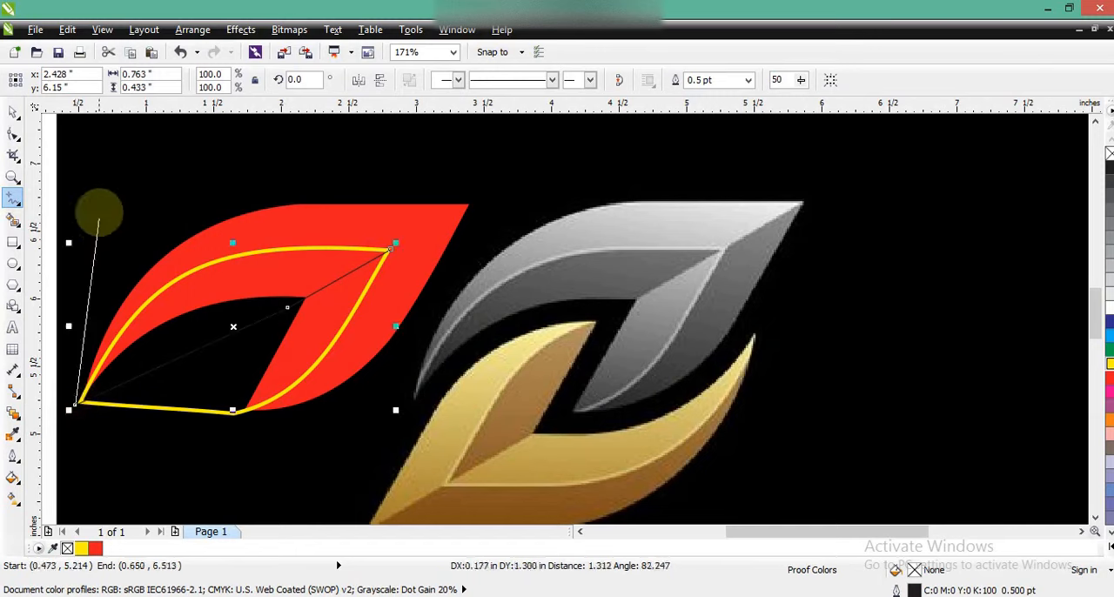
pyautogui.click(100, 211)
pyautogui.click(322, 207)
pyautogui.click(389, 250)
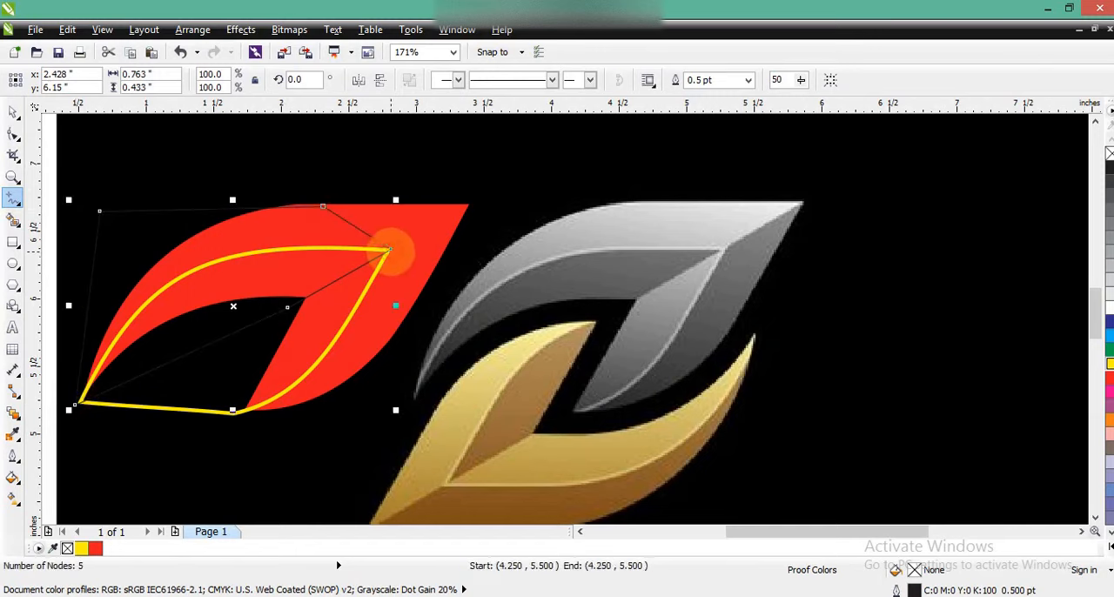
pyautogui.press('space')
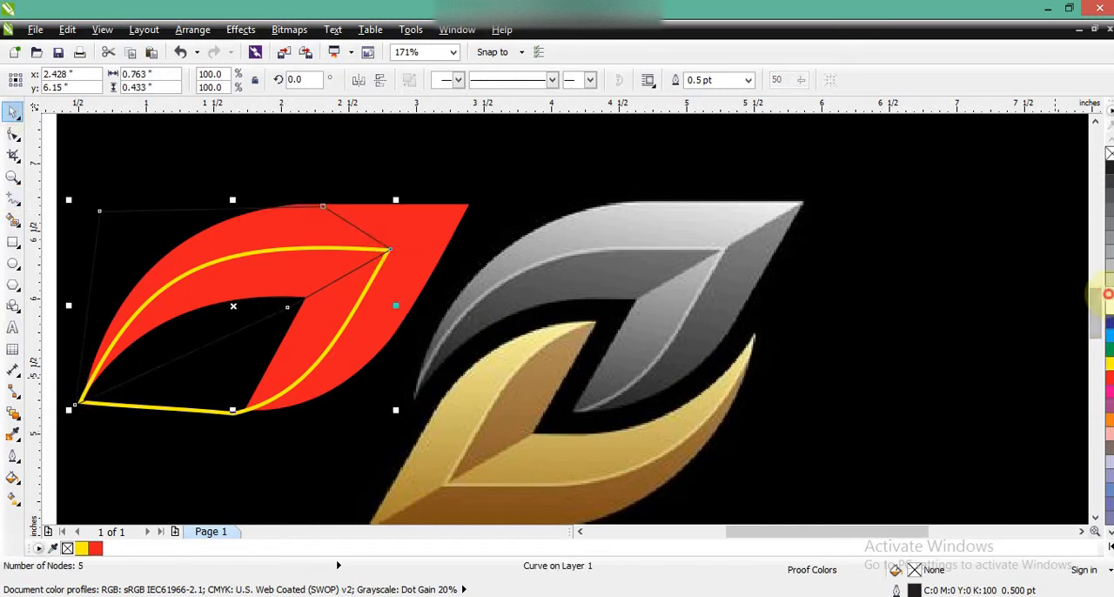
# - Fill the five-point shape with dark red (C36 M96 Y95 K58) and remove its outline
pyautogui.click(1108, 294)
pyautogui.click(13, 477)
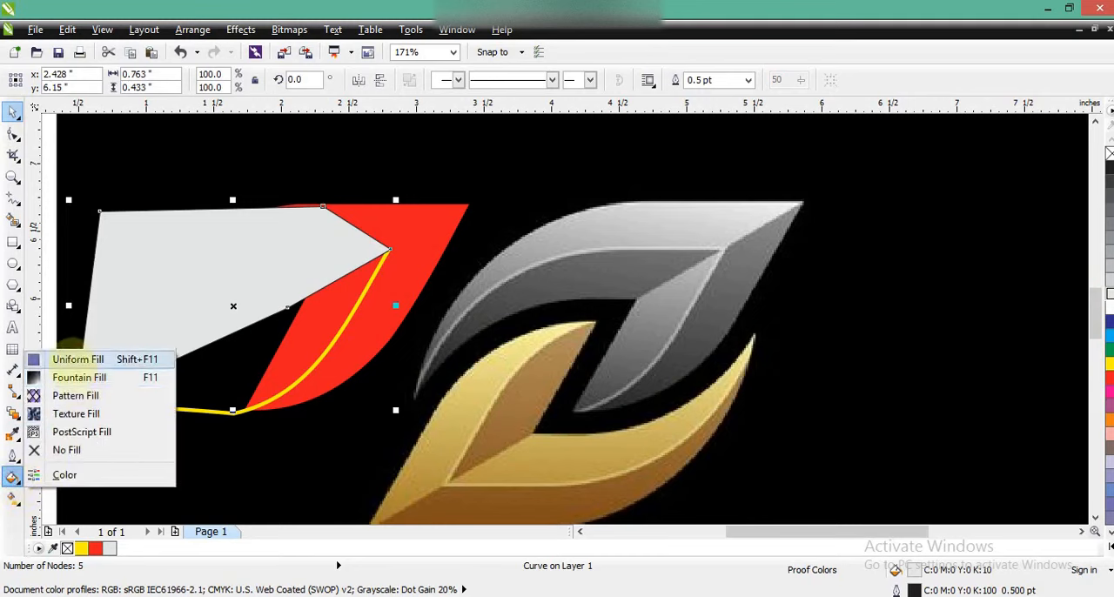
pyautogui.click(77, 359)
pyautogui.click(635, 84)
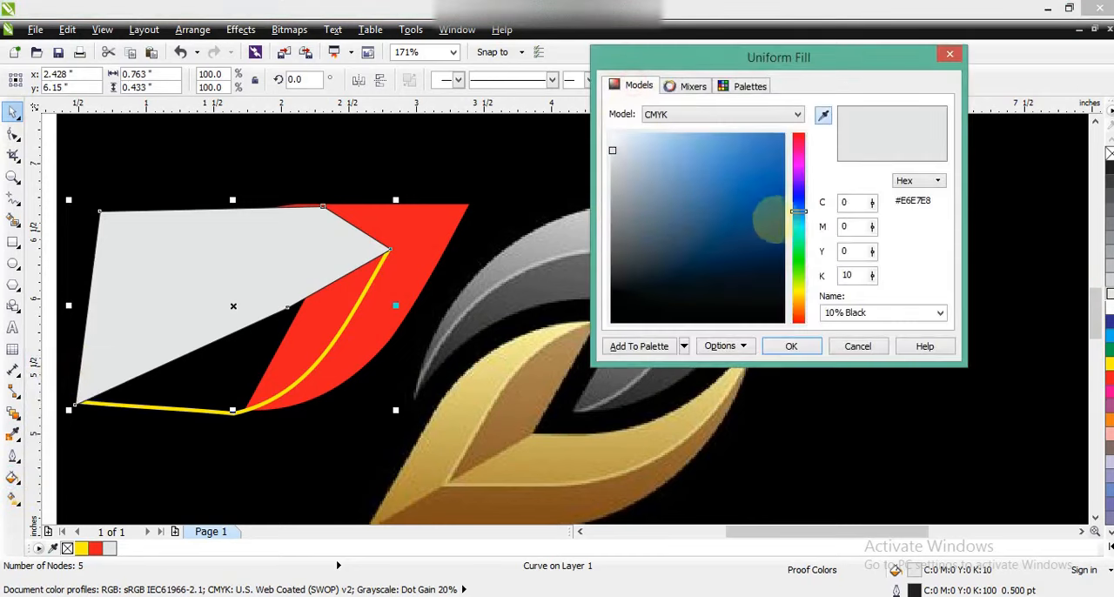
pyautogui.moveTo(798, 211); pyautogui.dragTo(798, 322)
pyautogui.click(757, 248)
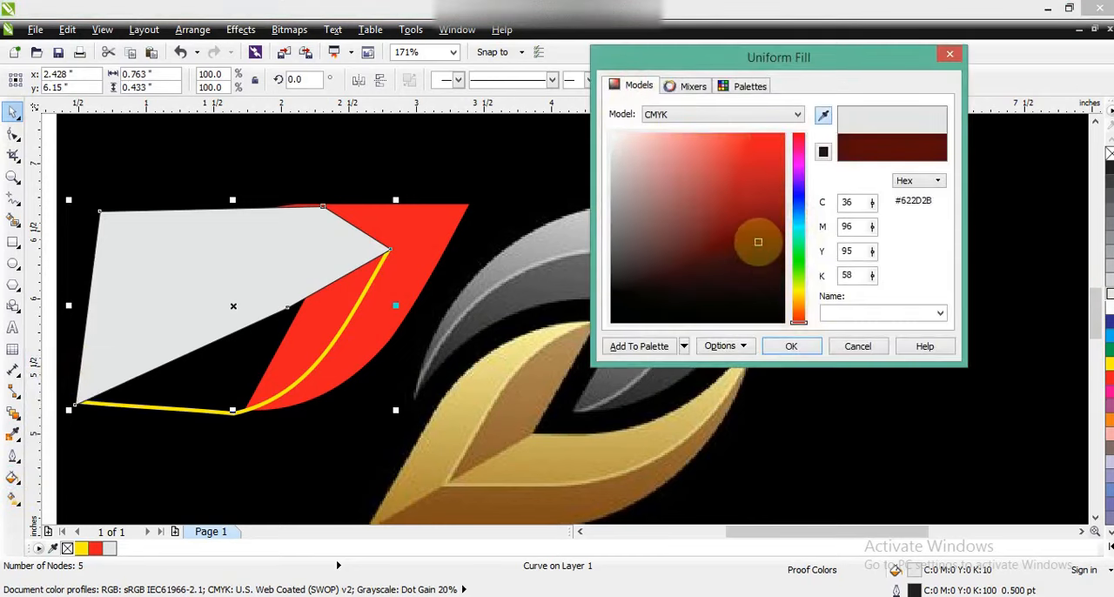
pyautogui.click(792, 345)
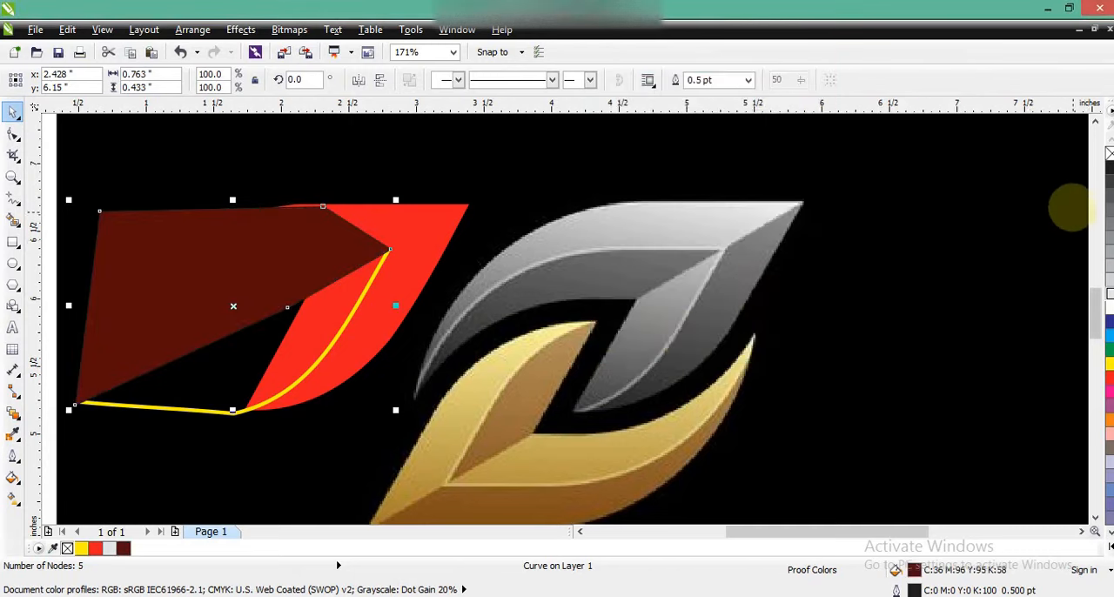
pyautogui.rightClick(1110, 153)
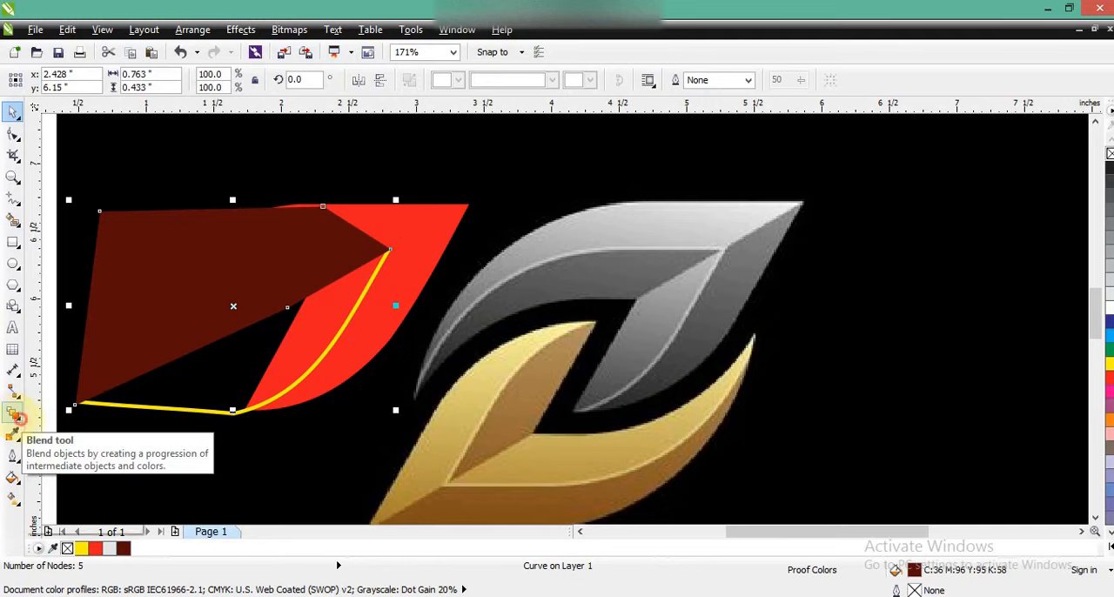
# - Apply a linear gradient from dark red to bright red across the five-point shape, rising toward the upper right at about 39°
pyautogui.click(18, 417)
pyautogui.click(78, 463)
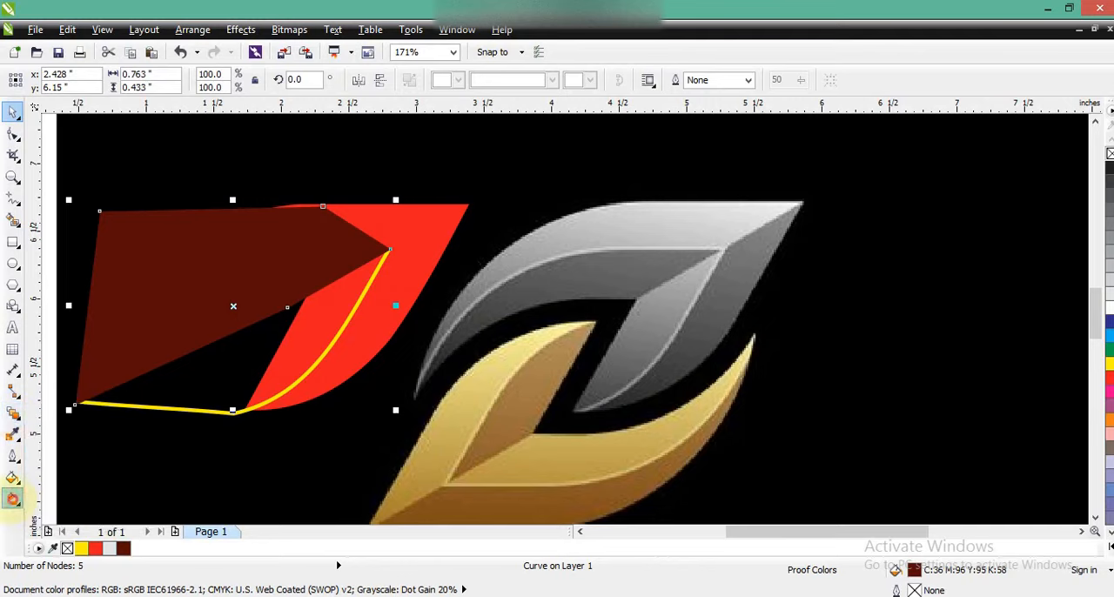
pyautogui.moveTo(174, 359); pyautogui.dragTo(279, 266)
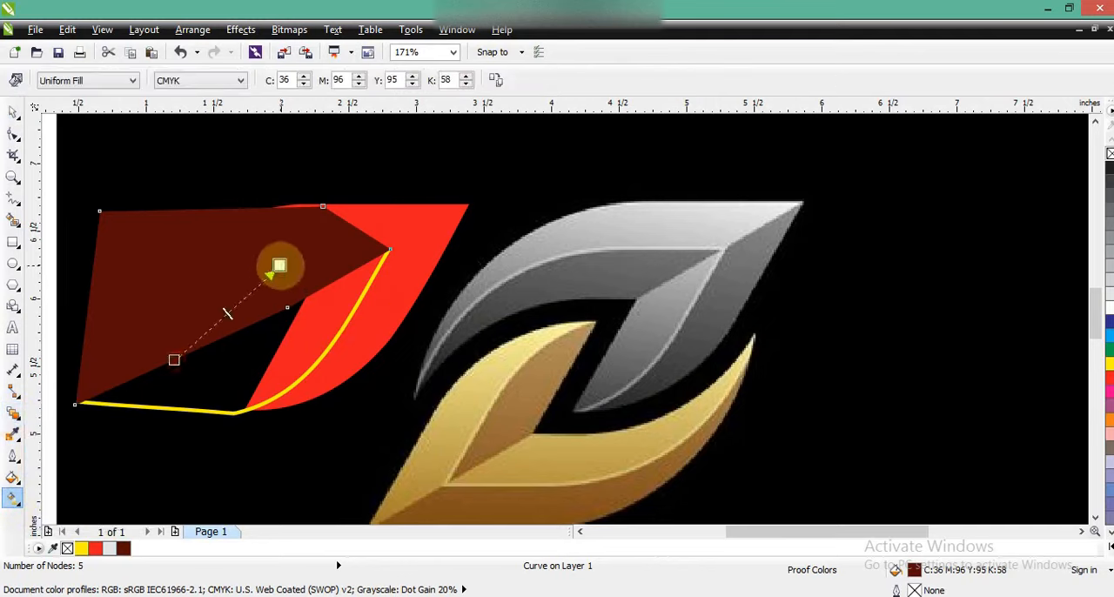
pyautogui.moveTo(95, 549); pyautogui.dragTo(284, 261)
pyautogui.moveTo(174, 359); pyautogui.dragTo(205, 332)
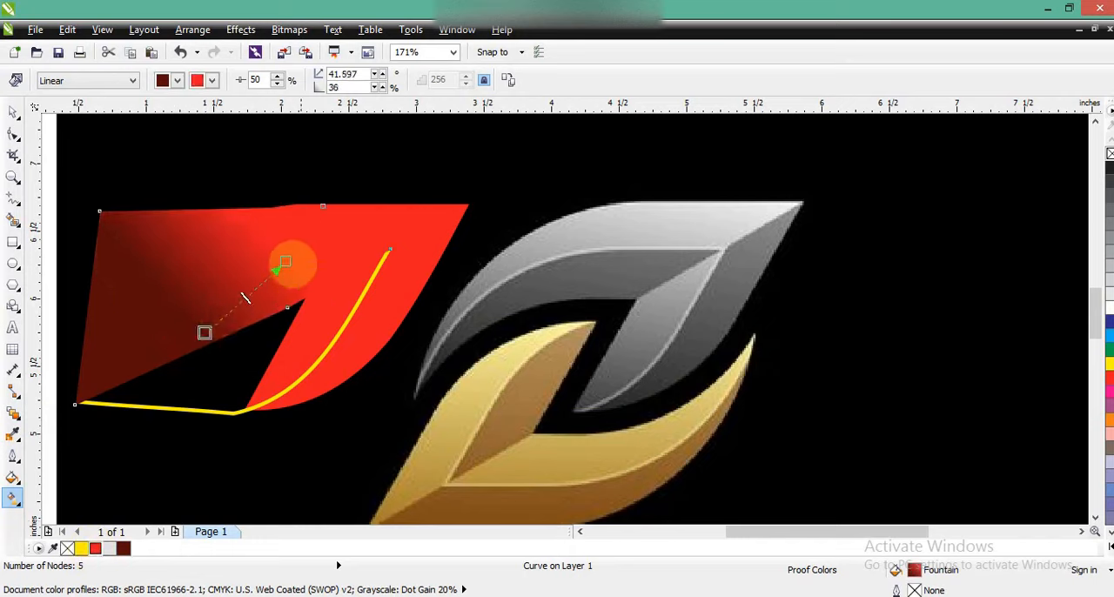
pyautogui.moveTo(284, 262); pyautogui.dragTo(370, 197)
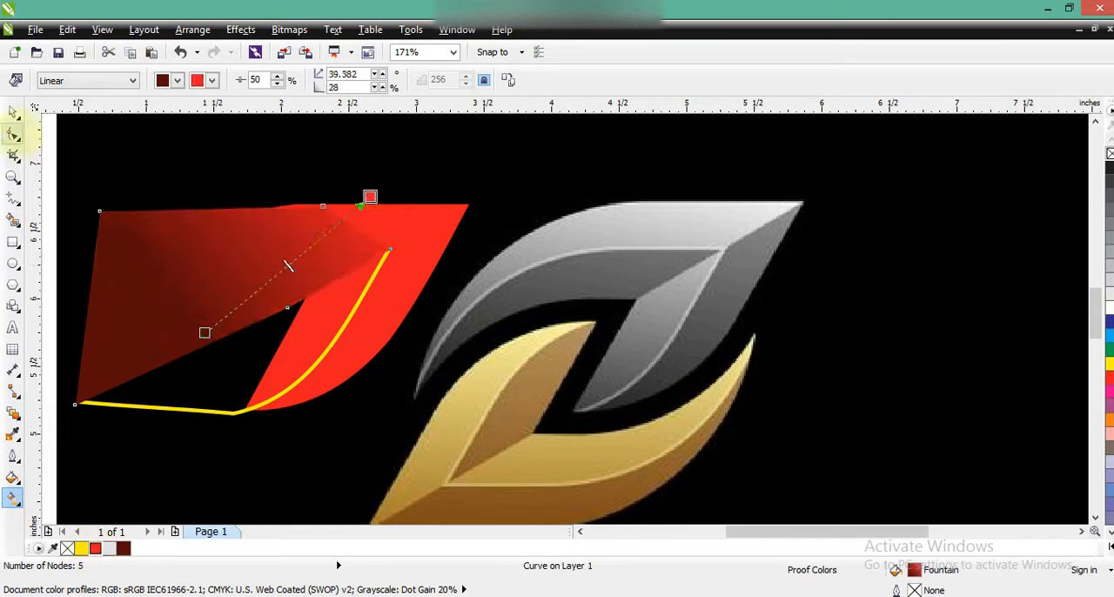
# - PowerClip the gradient five-point shape inside the yellow-outlined shape
pyautogui.click(14, 111)
pyautogui.click(240, 29)
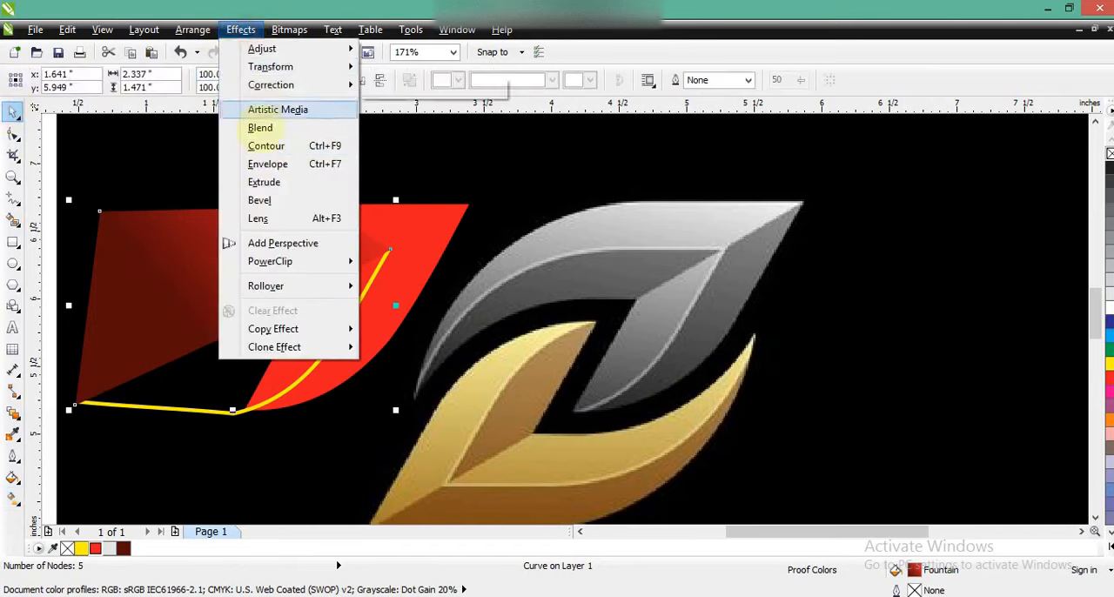
pyautogui.moveTo(269, 261)
pyautogui.click(398, 264)
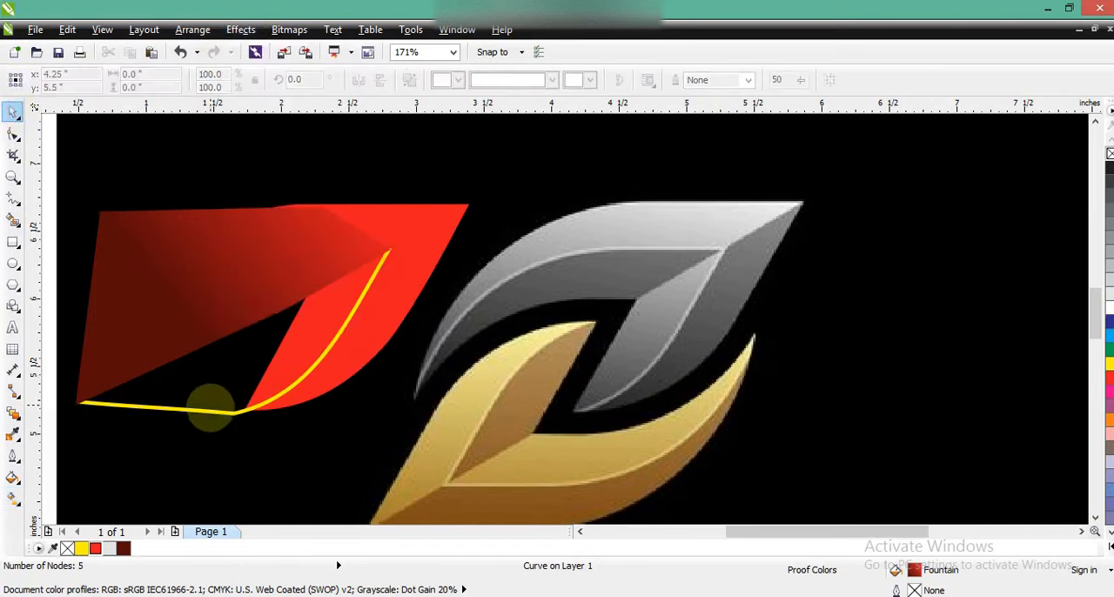
pyautogui.click(209, 409)
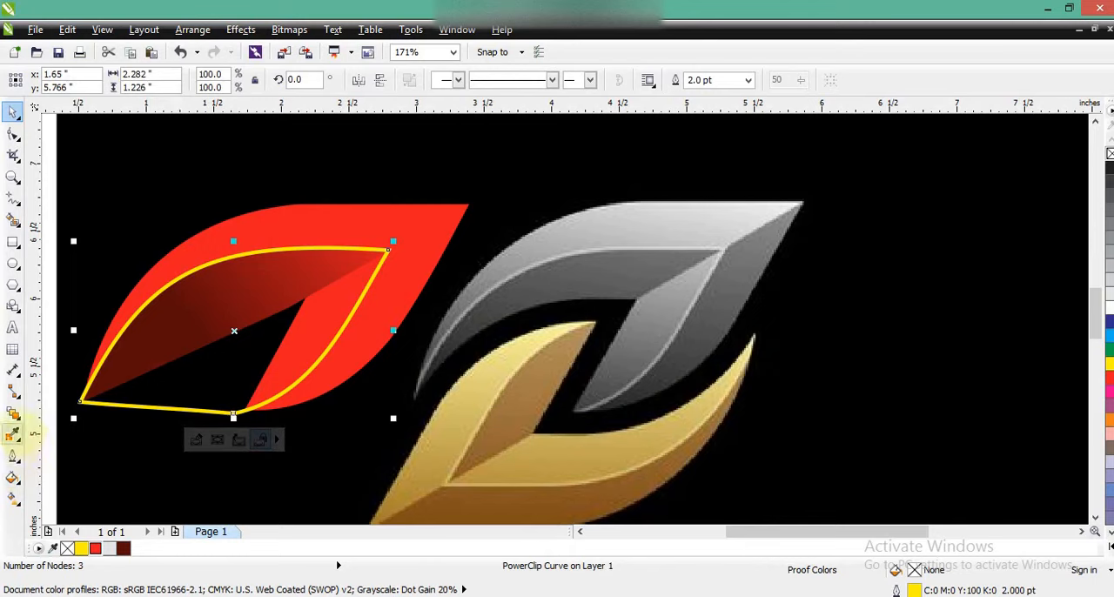
# - Fill the yellow-outlined shape with a linear gradient from dark red below to bright red near its inner corner, at about 83°
pyautogui.click(13, 499)
pyautogui.click(123, 548)
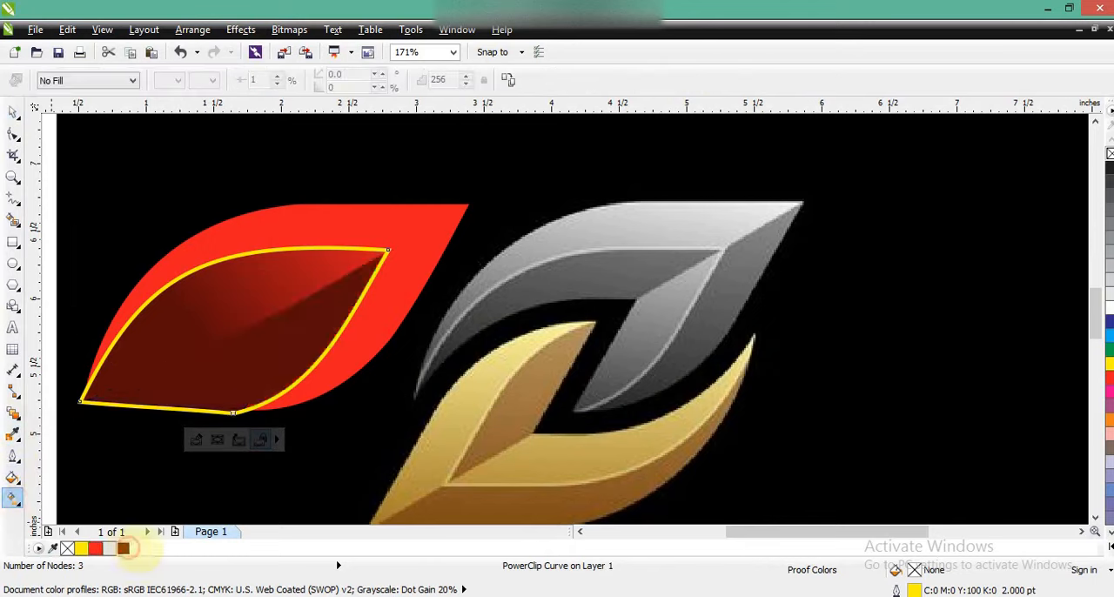
pyautogui.moveTo(257, 400); pyautogui.dragTo(344, 392)
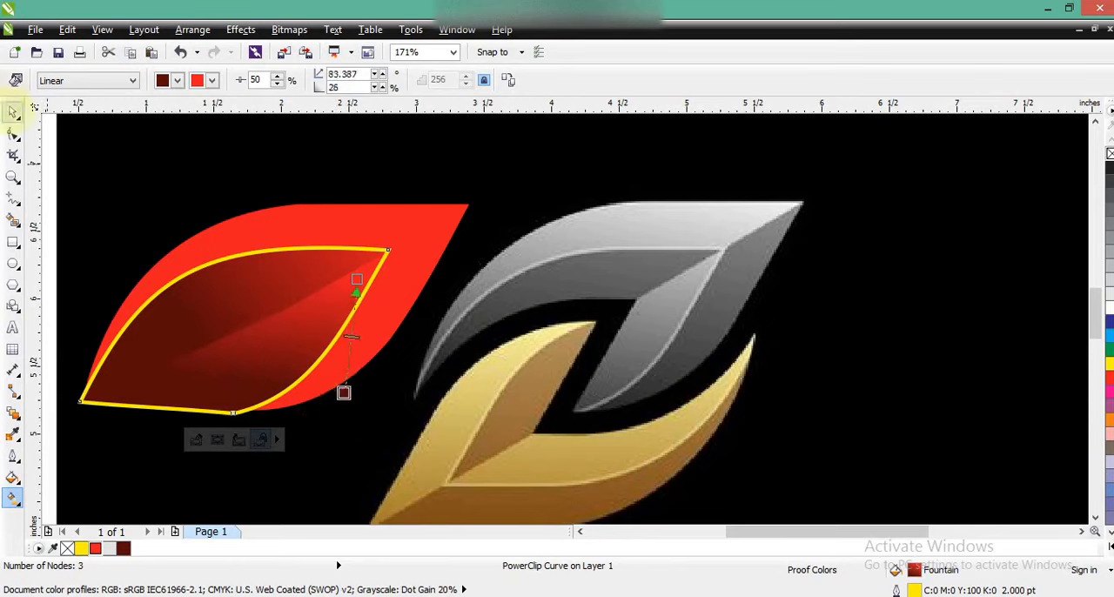
pyautogui.click(13, 112)
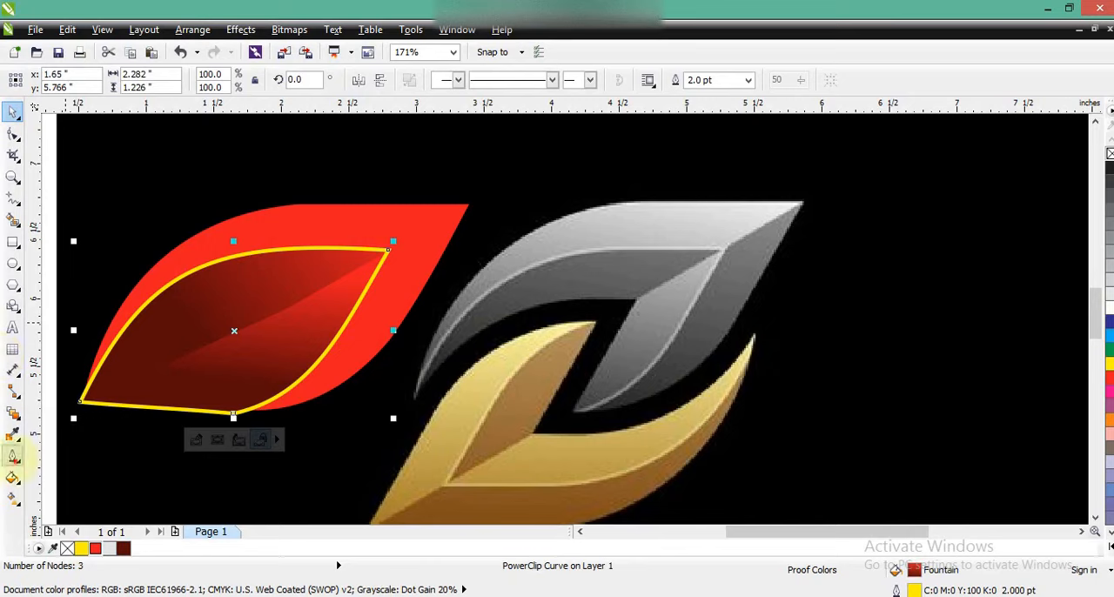
# - Set the yellow-outlined shape's outline width to 1 pt and its outline colour to light red (C0 M80 Y40 K0)
pyautogui.click(13, 455)
pyautogui.click(76, 356)
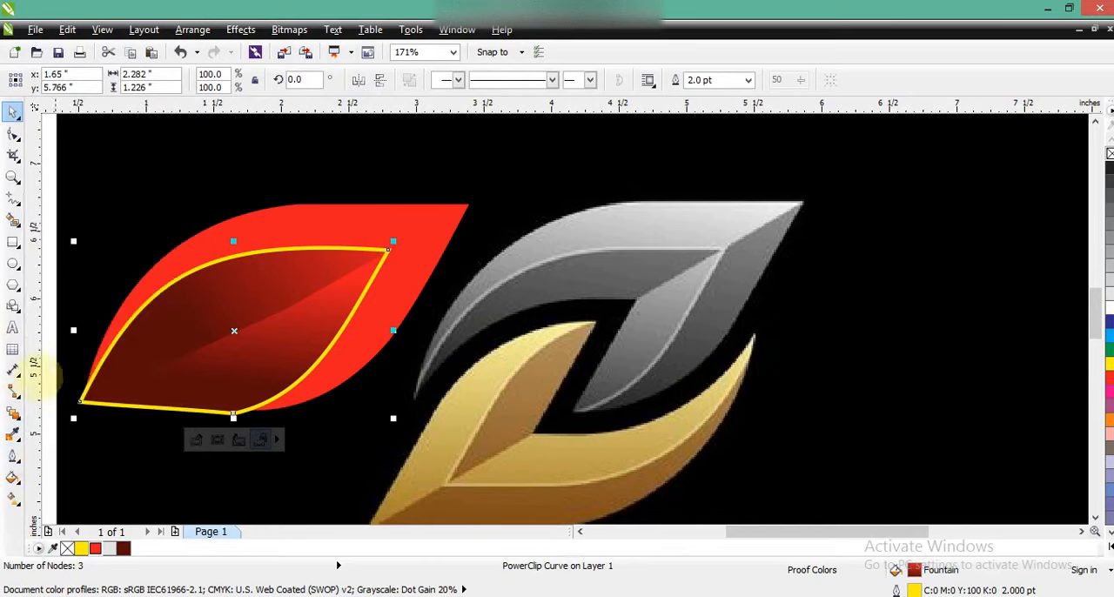
pyautogui.click(12, 455)
pyautogui.click(68, 318)
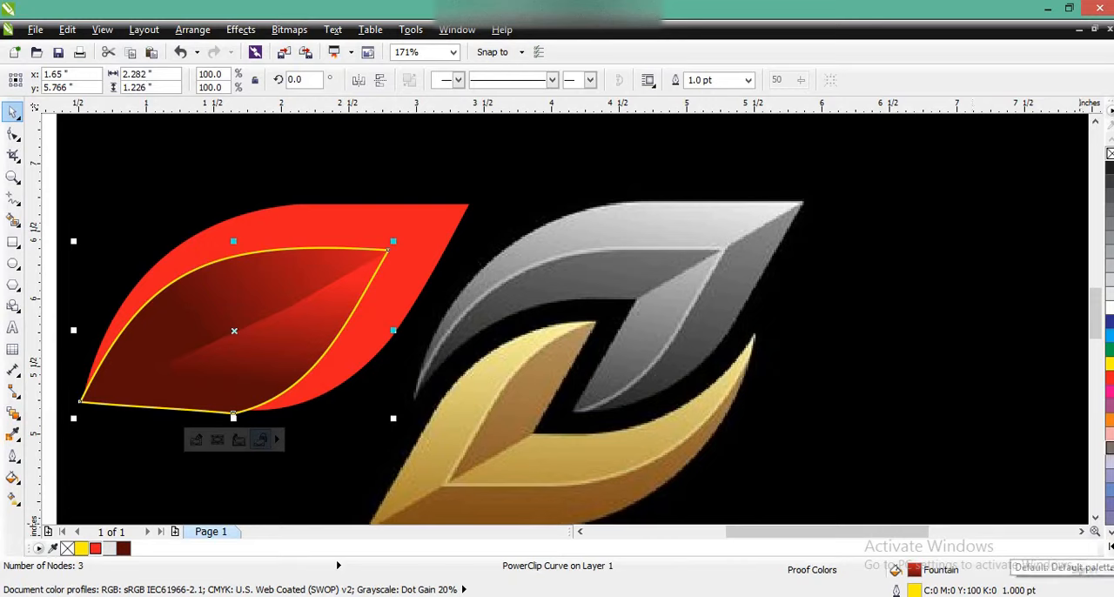
pyautogui.click(1107, 546)
pyautogui.rightClick(1067, 360)
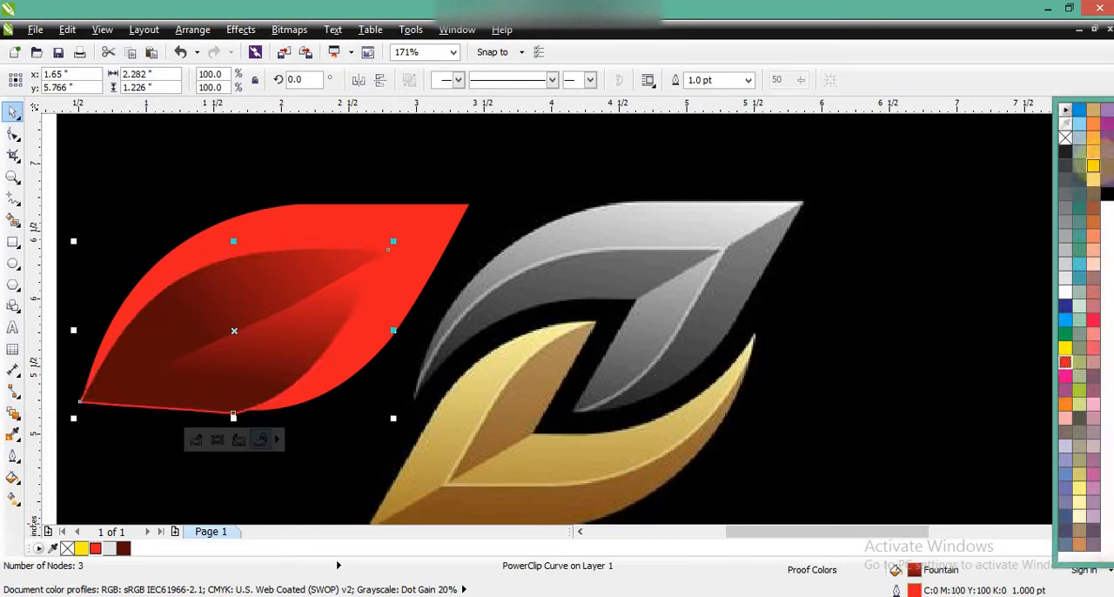
pyautogui.rightClick(1093, 344)
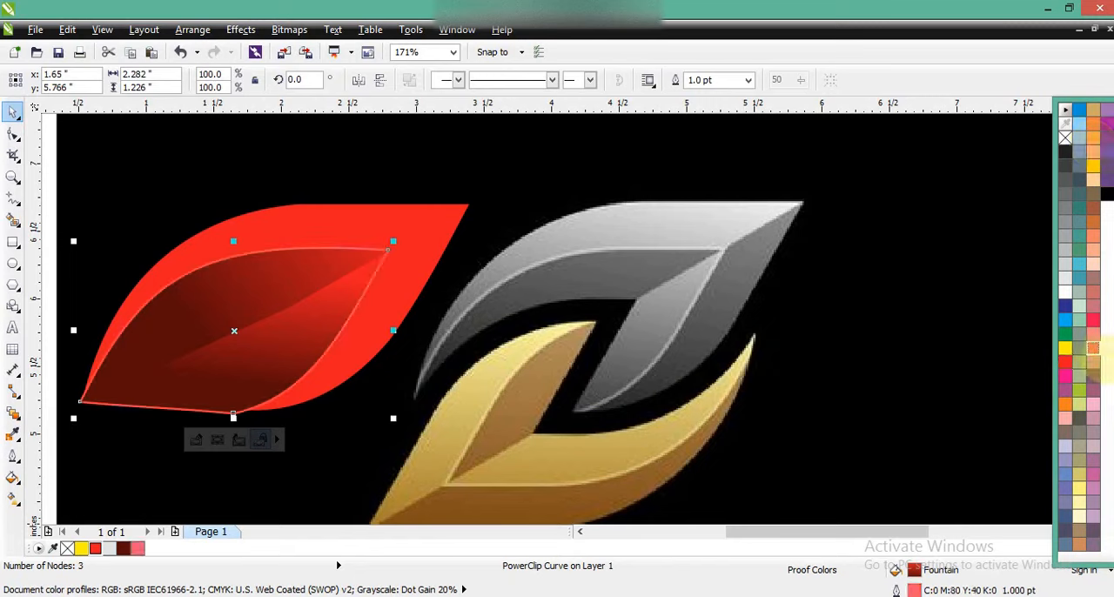
# - PowerClip the light-red-outlined gradient shape inside the large red leaf and deselect the leaf
pyautogui.click(241, 30)
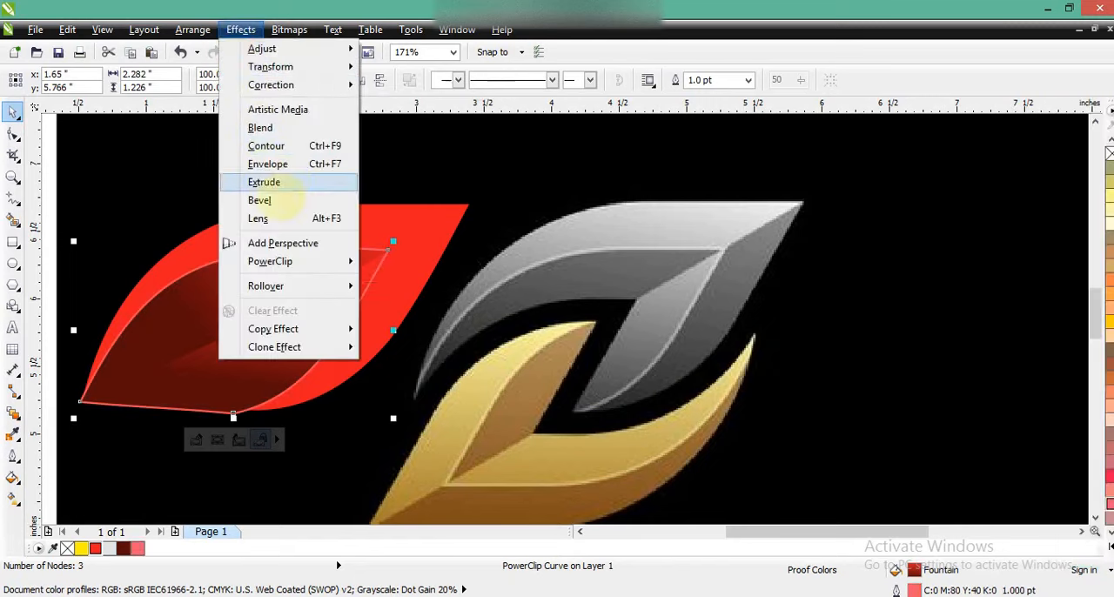
pyautogui.moveTo(281, 254)
pyautogui.click(376, 262)
pyautogui.click(411, 223)
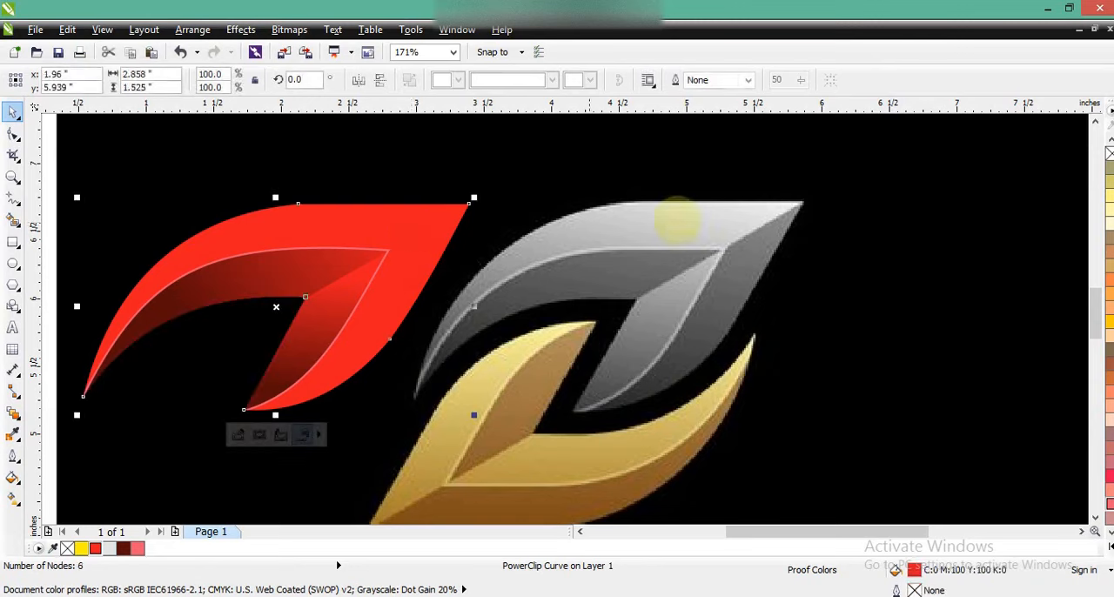
pyautogui.click(736, 182)
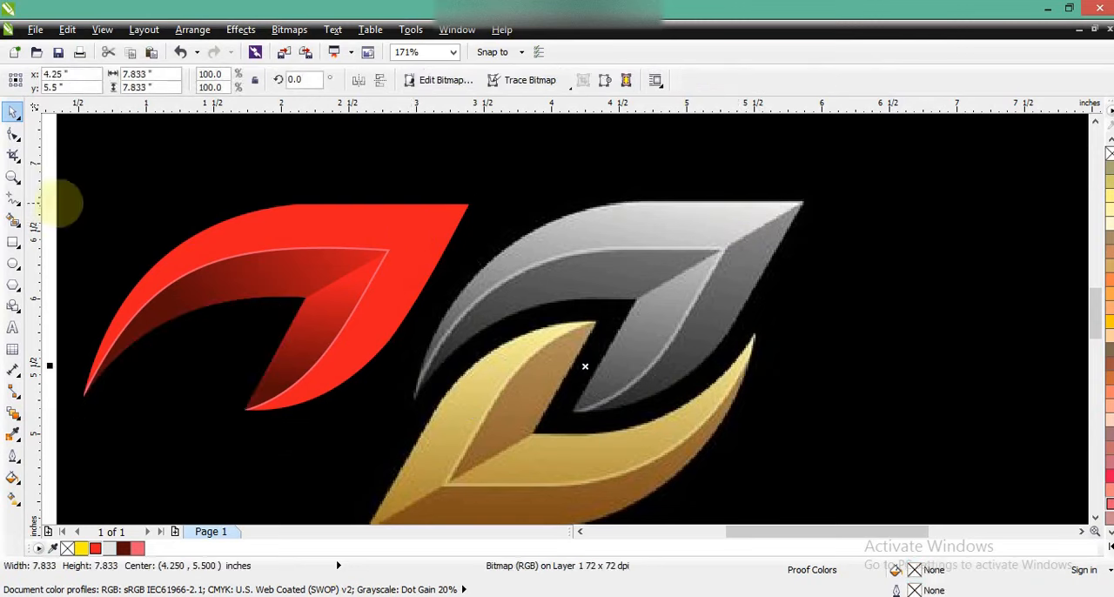
# - Draw a closed six-point shape covering the red leaf's lower-right part, with one edge along the diagonal from the inner corner past the leaf's tip
pyautogui.click(12, 196)
pyautogui.click(370, 250)
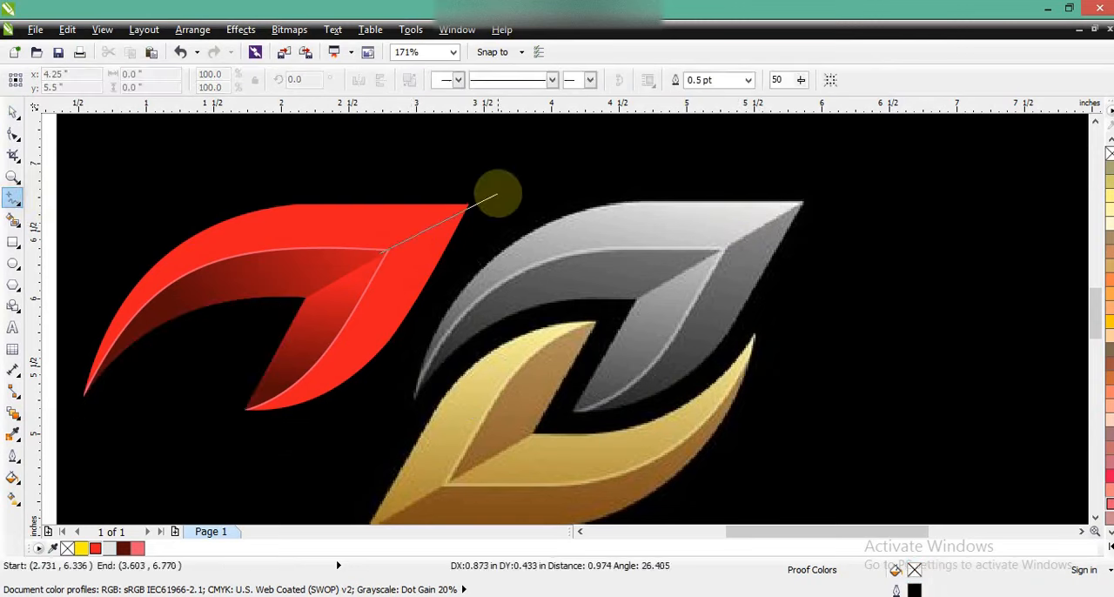
pyautogui.click(497, 187)
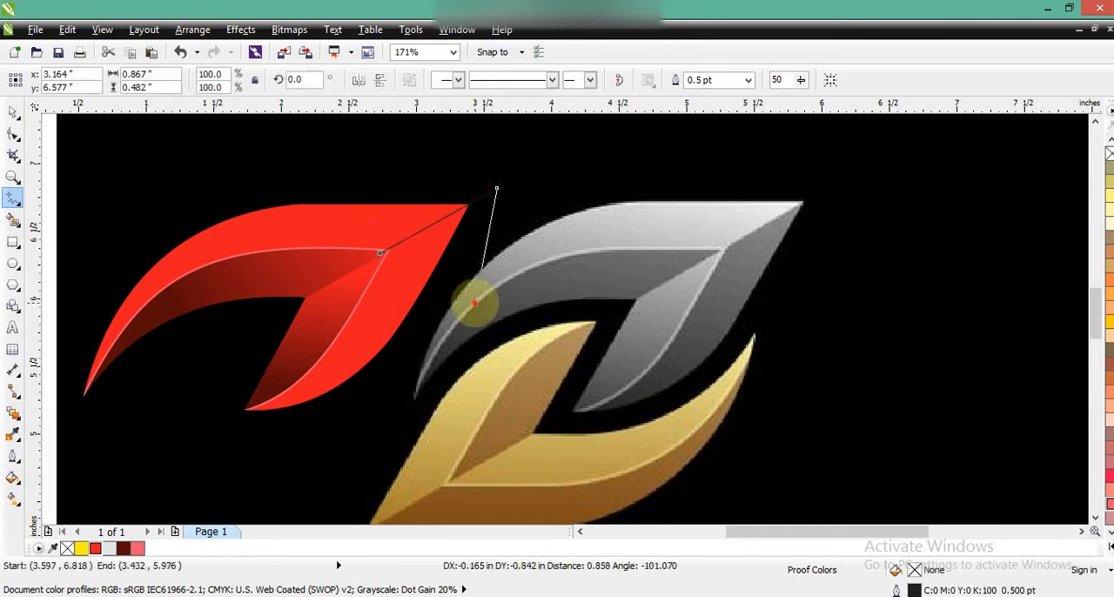
pyautogui.click(475, 299)
pyautogui.click(313, 446)
pyautogui.click(179, 429)
pyautogui.click(270, 318)
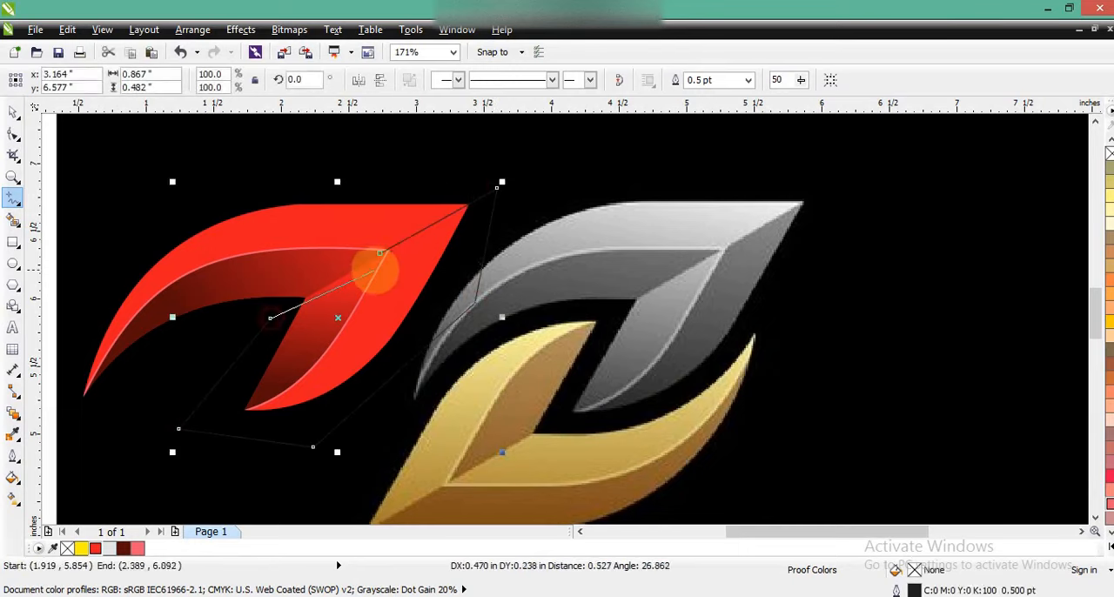
pyautogui.click(379, 253)
# - Fill the six-point shape with dark red (C36 M96 Y95 K58) and remove its outline
pyautogui.click(13, 112)
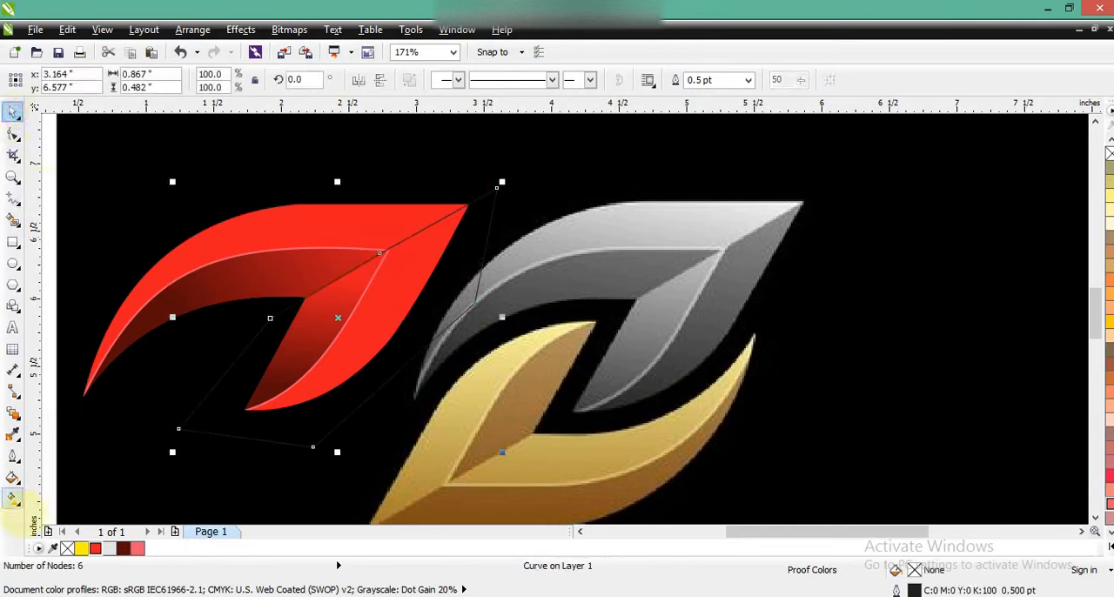
pyautogui.click(123, 548)
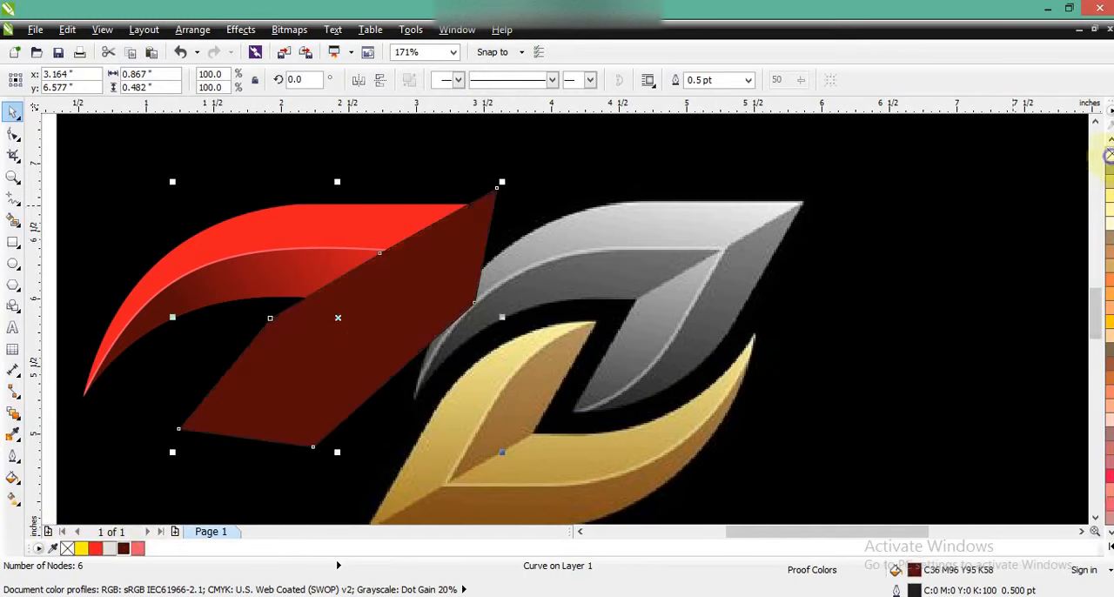
pyautogui.rightClick(1108, 155)
# - PowerClip the dark red six-point shape inside the large red leaf
pyautogui.click(240, 30)
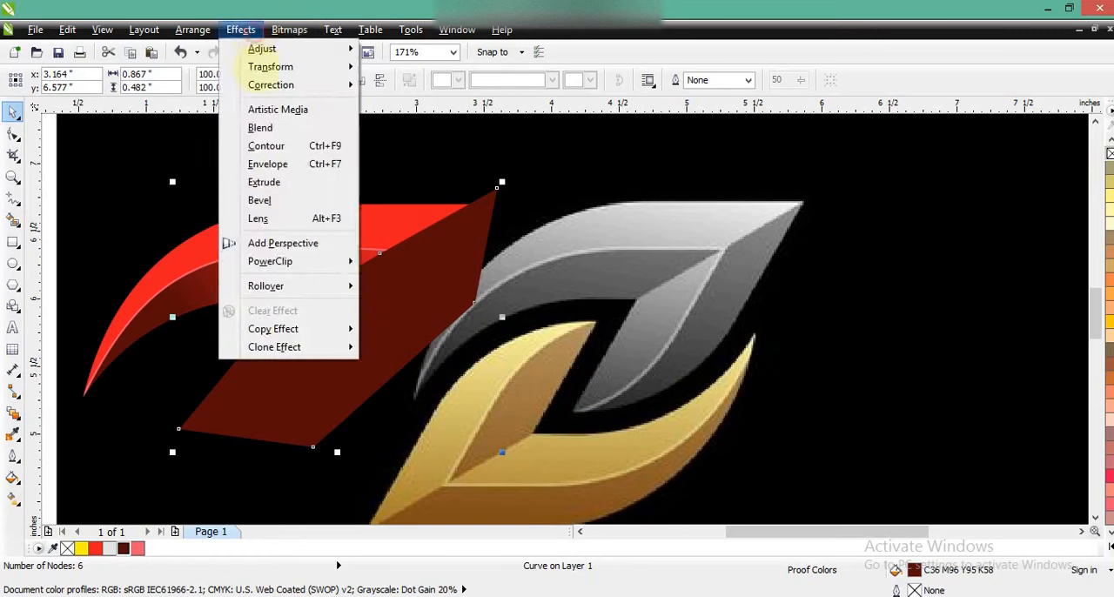
pyautogui.moveTo(288, 261)
pyautogui.click(400, 264)
pyautogui.click(385, 229)
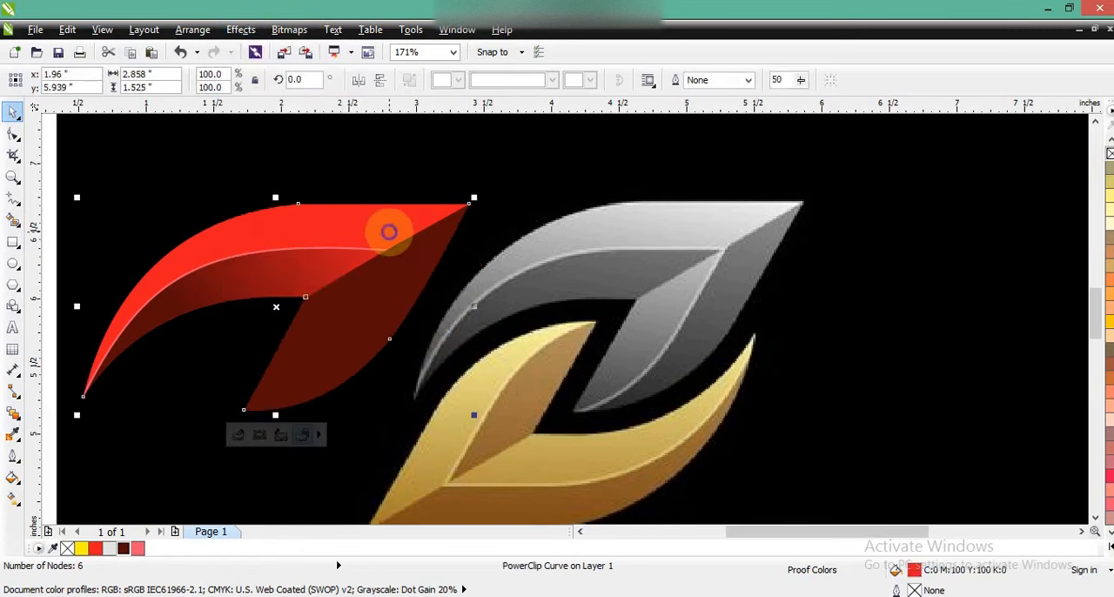
# - Open the red leaf's PowerClip contents for editing and send the six-point shape behind the gradient shape
pyautogui.rightClick(389, 231)
pyautogui.click(436, 70)
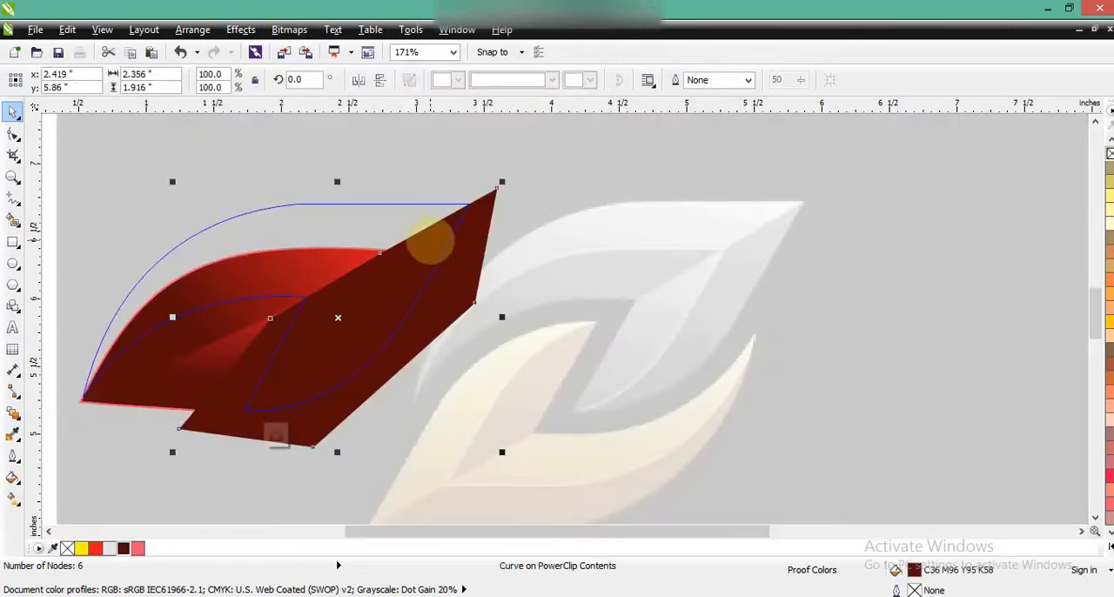
pyautogui.hotkey('shift', 'pagedown')
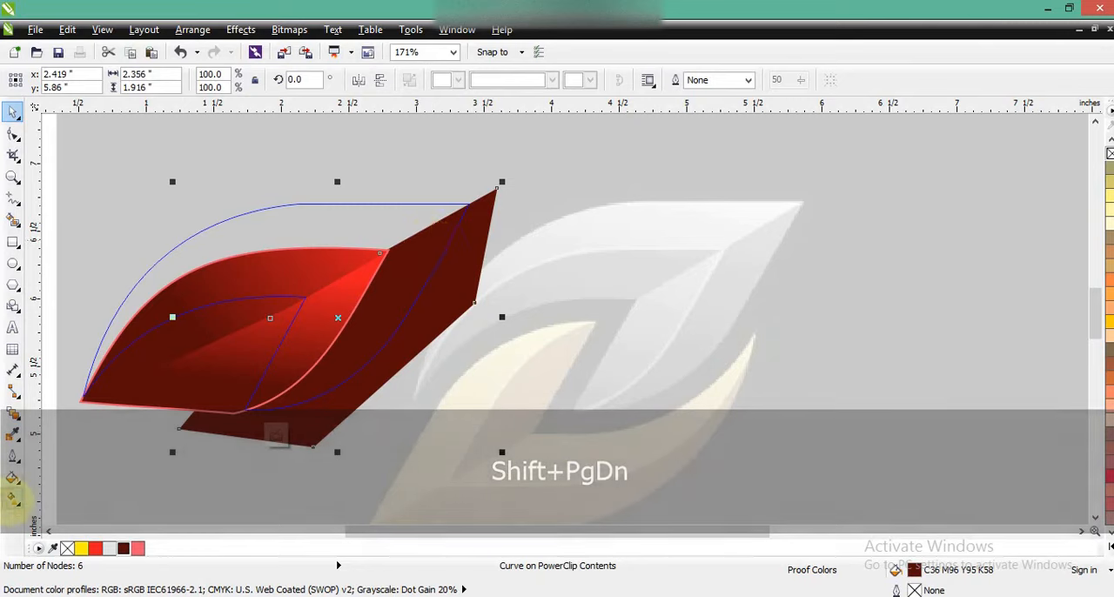
# - Apply a linear dark-red-to-red gradient at about 63° to the six-point shape and finish editing the leaf's PowerClip contents
pyautogui.click(13, 498)
pyautogui.moveTo(346, 373); pyautogui.dragTo(417, 248)
pyautogui.moveTo(417, 248); pyautogui.dragTo(428, 237)
pyautogui.moveTo(347, 372); pyautogui.dragTo(371, 351)
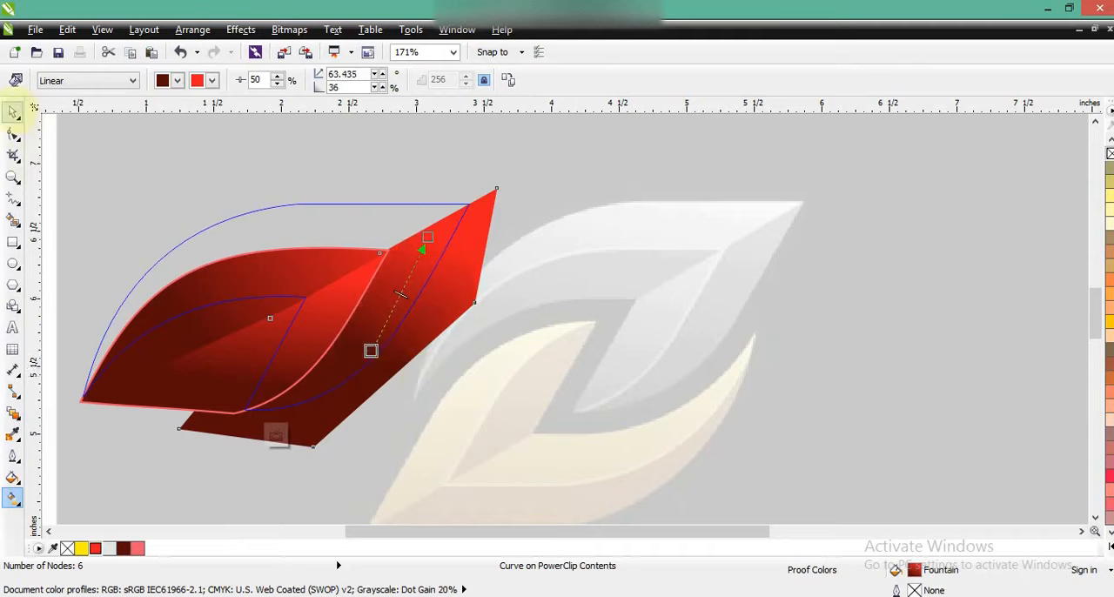
pyautogui.click(13, 112)
pyautogui.press('f')
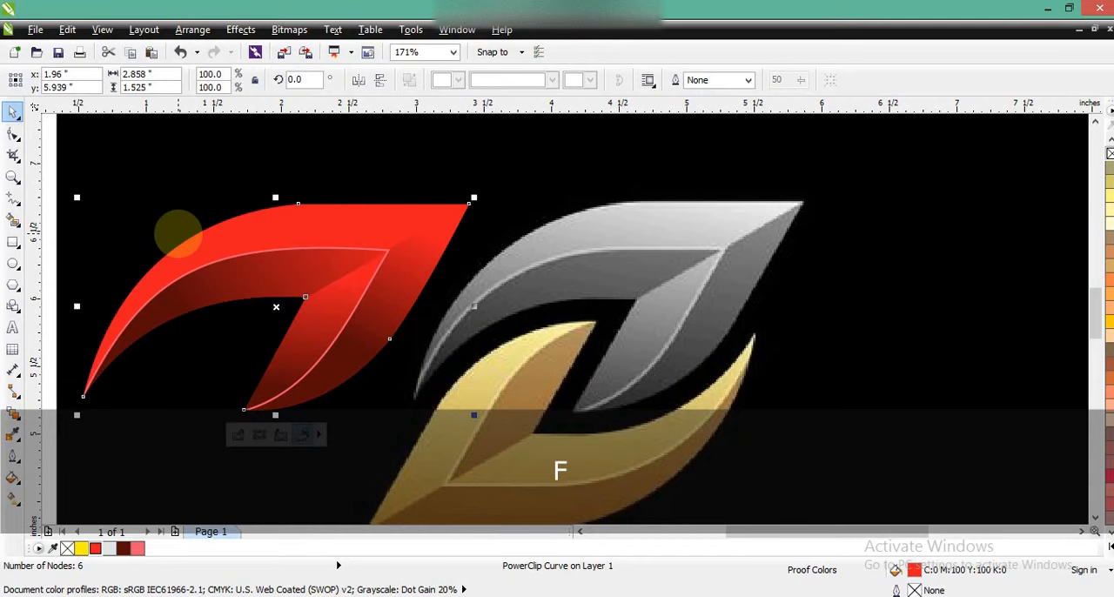
# - Reopen the leaf's PowerClip contents, steepen the six-point shape's gradient to about 78° with its bright end above the leaf, and finish editing
pyautogui.press('d')
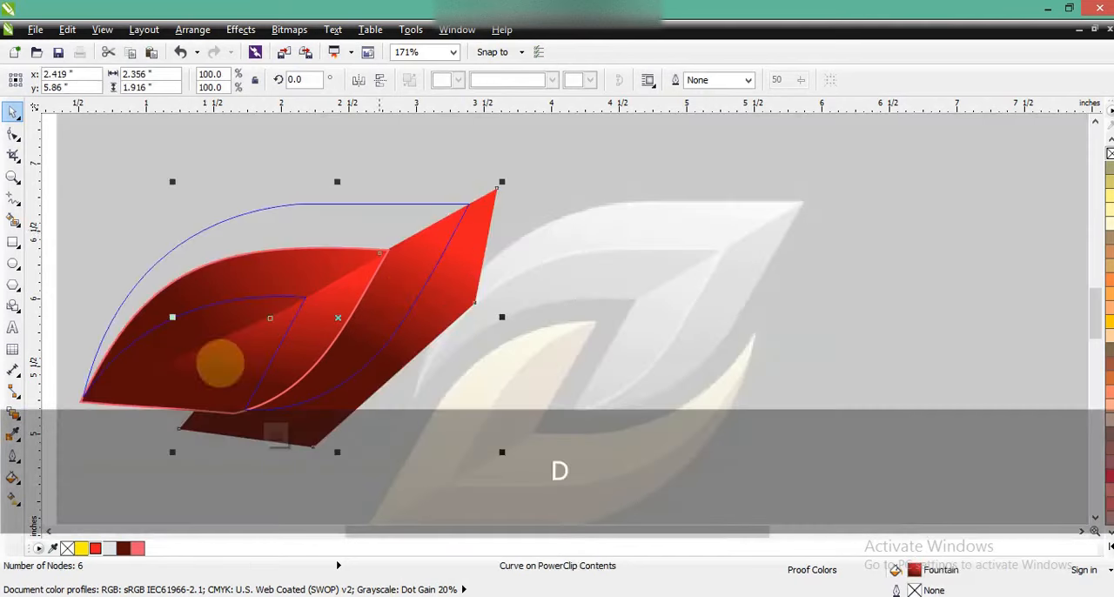
pyautogui.click(12, 497)
pyautogui.moveTo(369, 348); pyautogui.dragTo(412, 326)
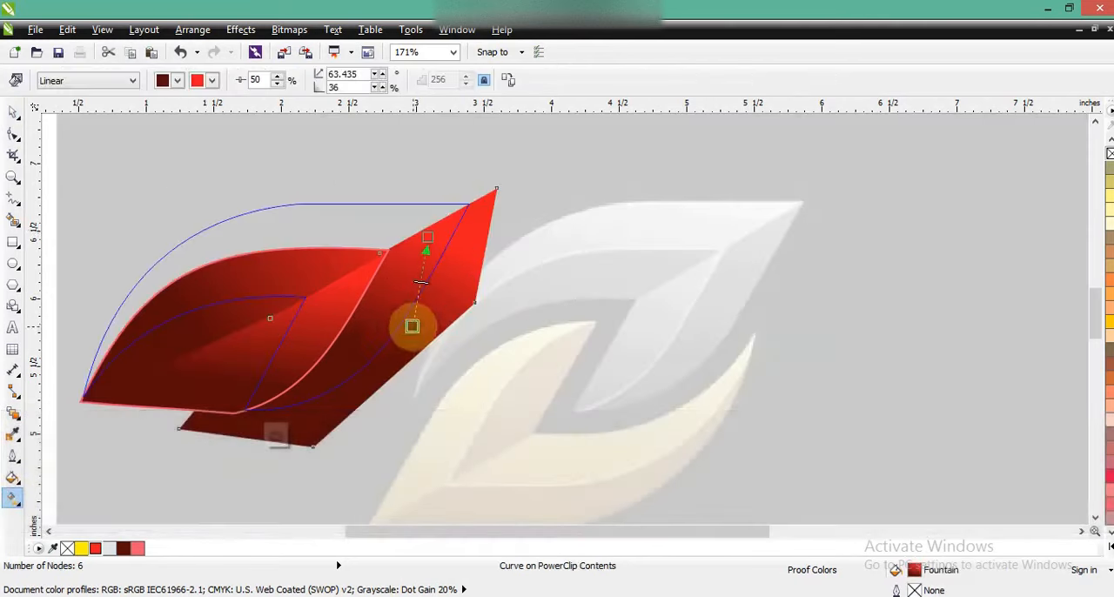
pyautogui.moveTo(427, 237); pyautogui.dragTo(438, 188)
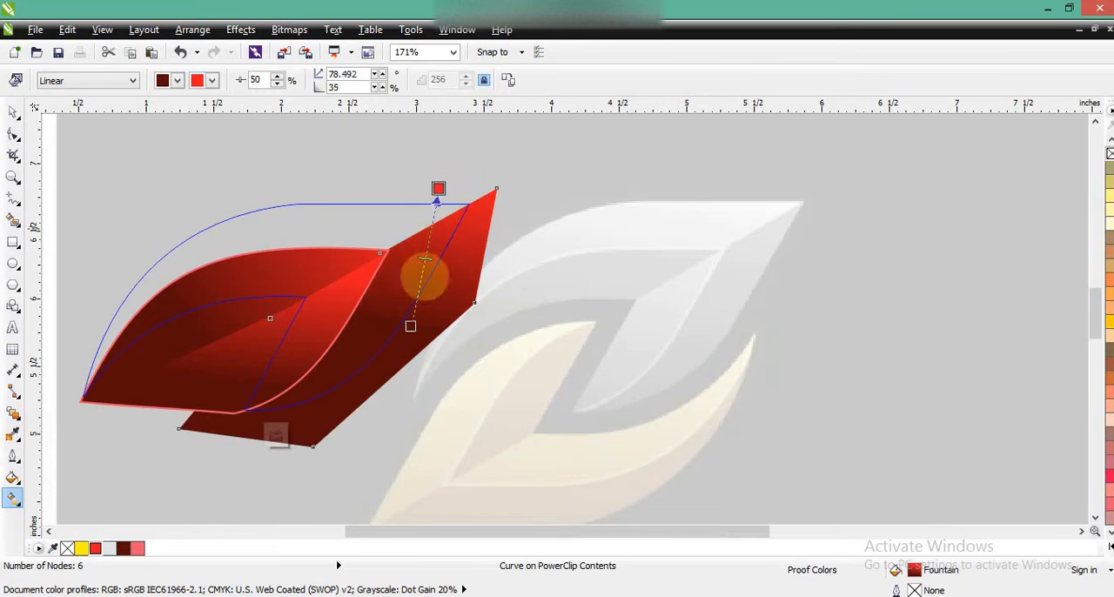
pyautogui.press('f')
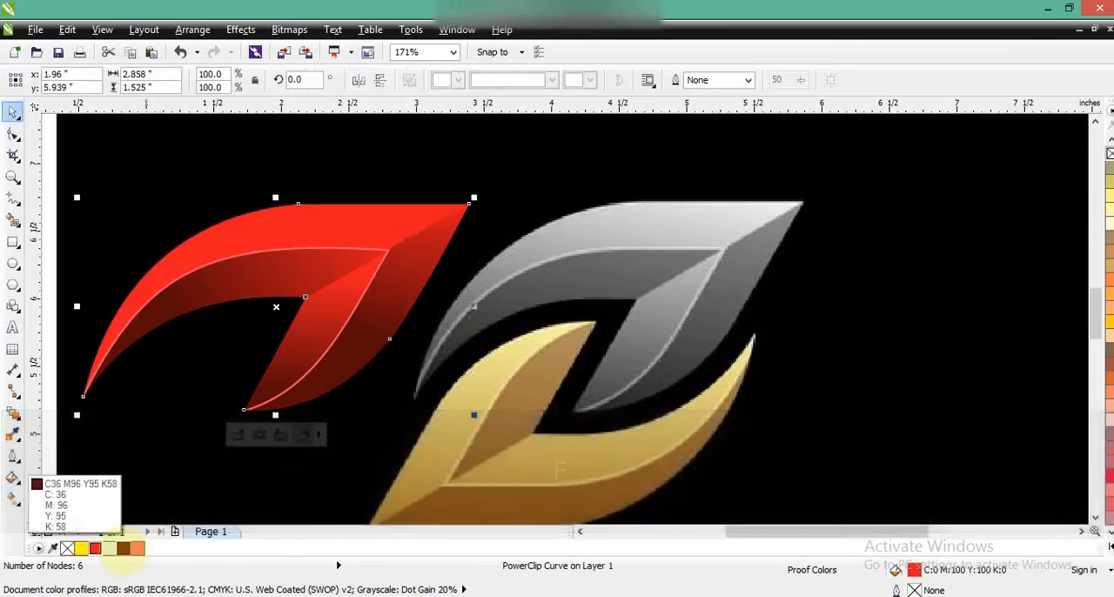
# - Fill the large leaf with a linear gradient from dark red (C36 M96 Y95 K58) near its left tip to bright red, at about 31°
pyautogui.click(123, 547)
pyautogui.moveTo(142, 311); pyautogui.dragTo(200, 274)
pyautogui.hotkey('ctrl', 'z')
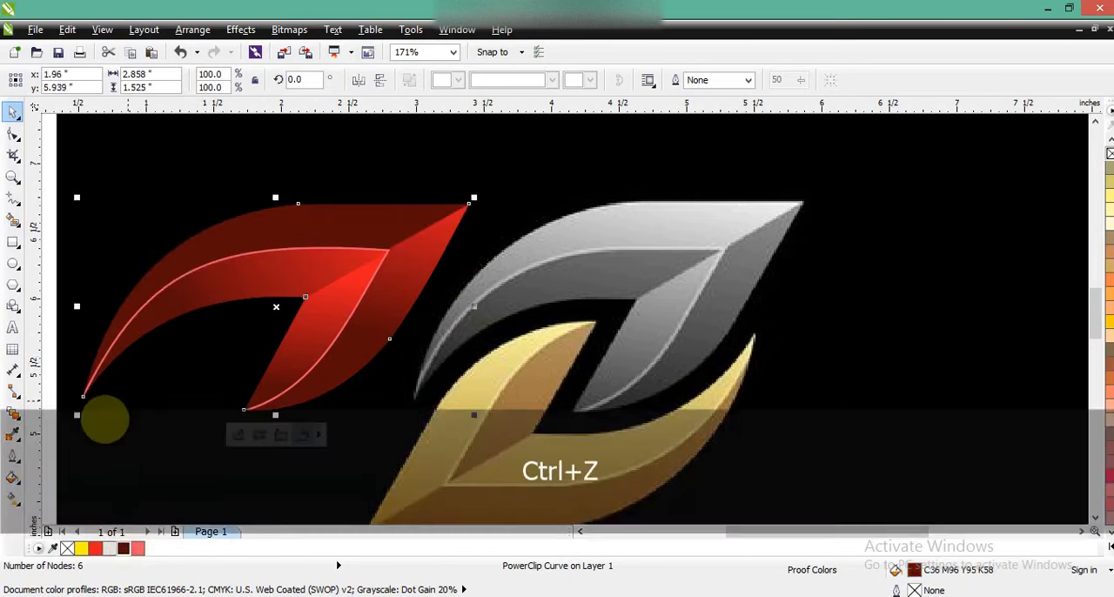
pyautogui.click(14, 496)
pyautogui.moveTo(121, 335); pyautogui.dragTo(264, 248)
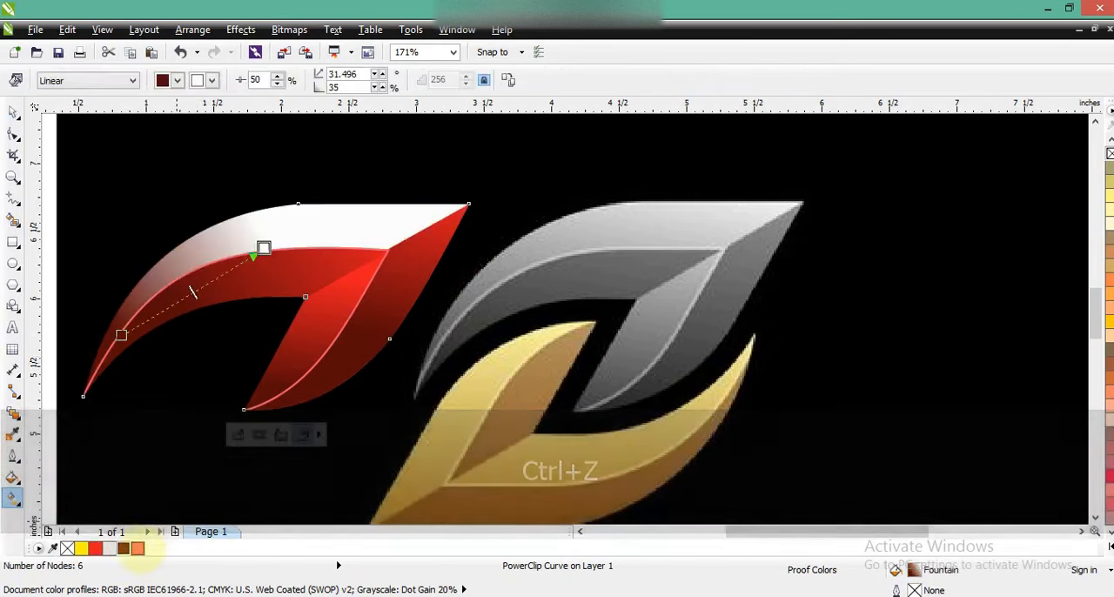
pyautogui.moveTo(96, 548); pyautogui.dragTo(288, 237)
pyautogui.press('space')
pyautogui.click(385, 252)
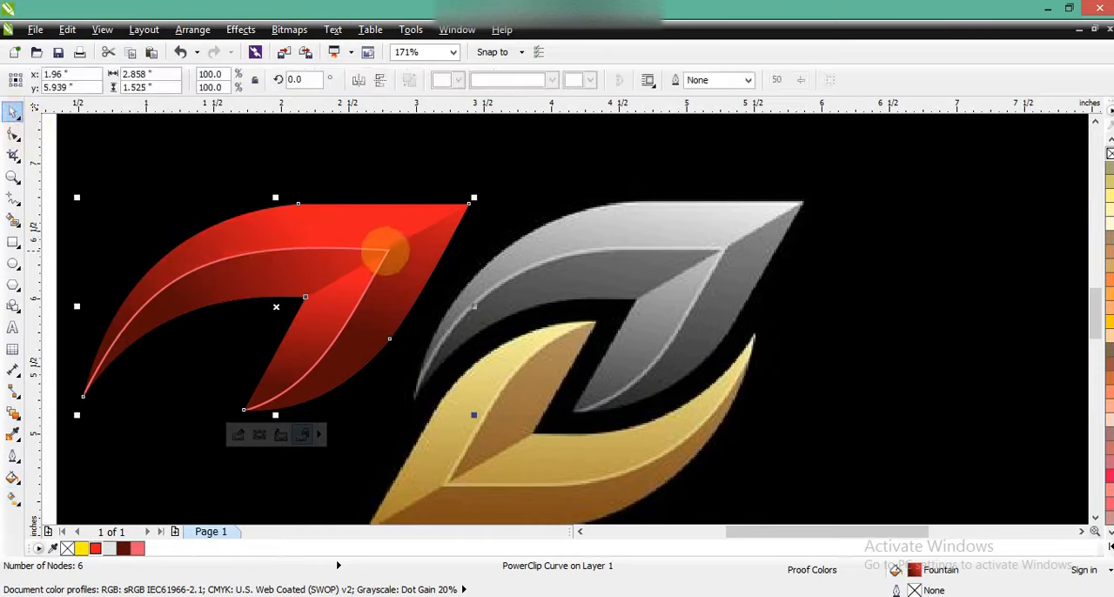
# - Open the leaf's PowerClip contents and convert the inner shape's light red outline into a separate red-filled object
pyautogui.doubleClick(365, 257)
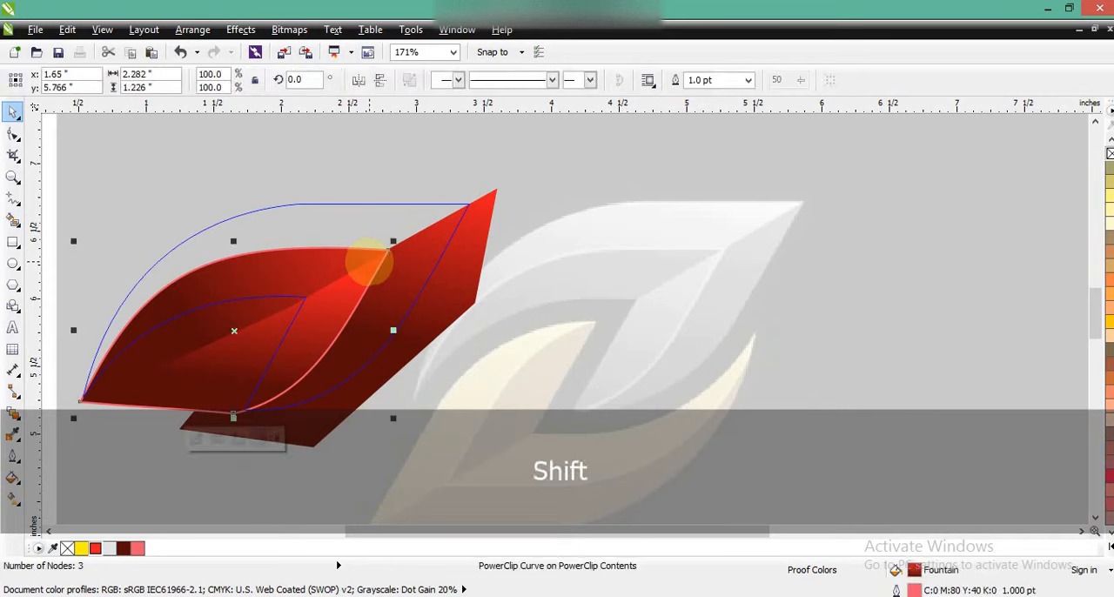
pyautogui.hotkey('ctrl', 'shift', 'q')
pyautogui.press('Escape')
pyautogui.click(287, 392)
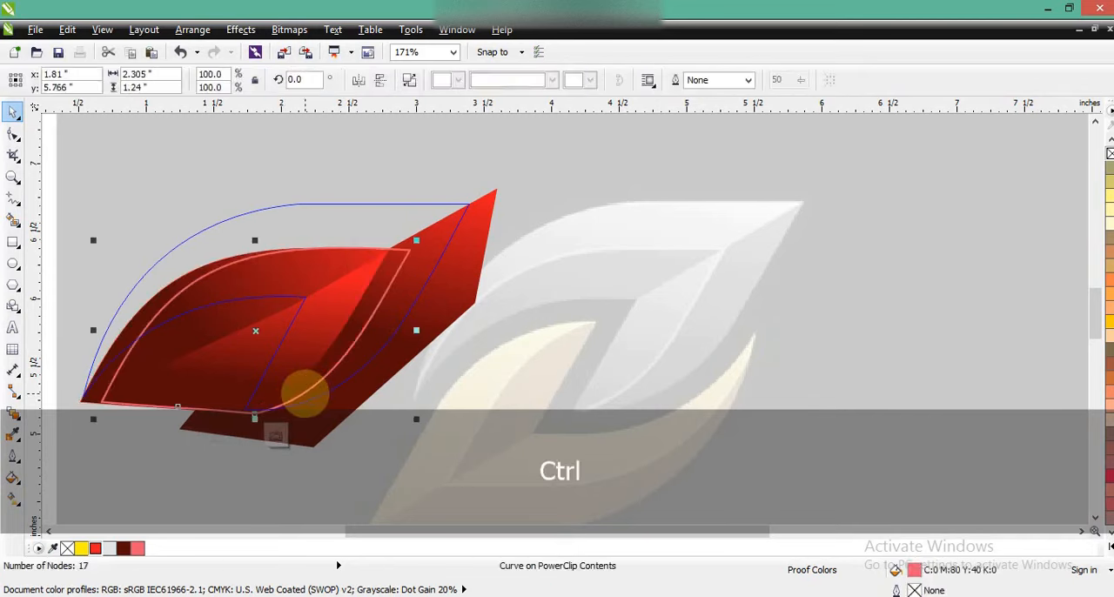
pyautogui.hotkey('ctrl', 'z')
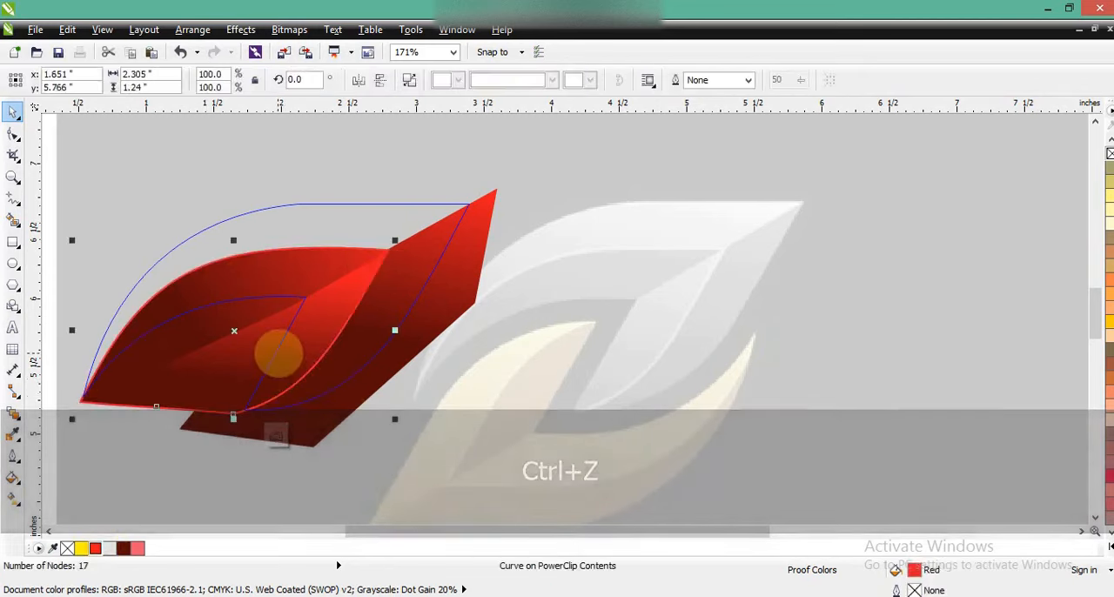
# - Apply a linear red-to-dark-red gradient at about 23° to the converted outline and finish editing the PowerClip contents
pyautogui.press('g')
pyautogui.moveTo(231, 336); pyautogui.dragTo(362, 302)
pyautogui.moveTo(273, 357); pyautogui.dragTo(183, 366)
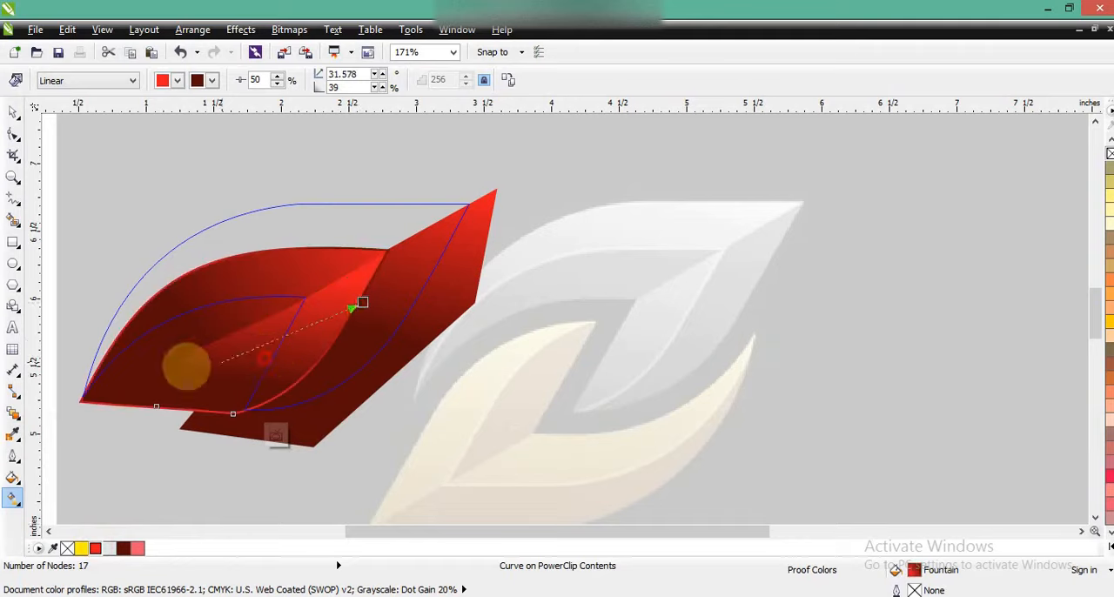
pyautogui.moveTo(362, 303); pyautogui.dragTo(421, 265)
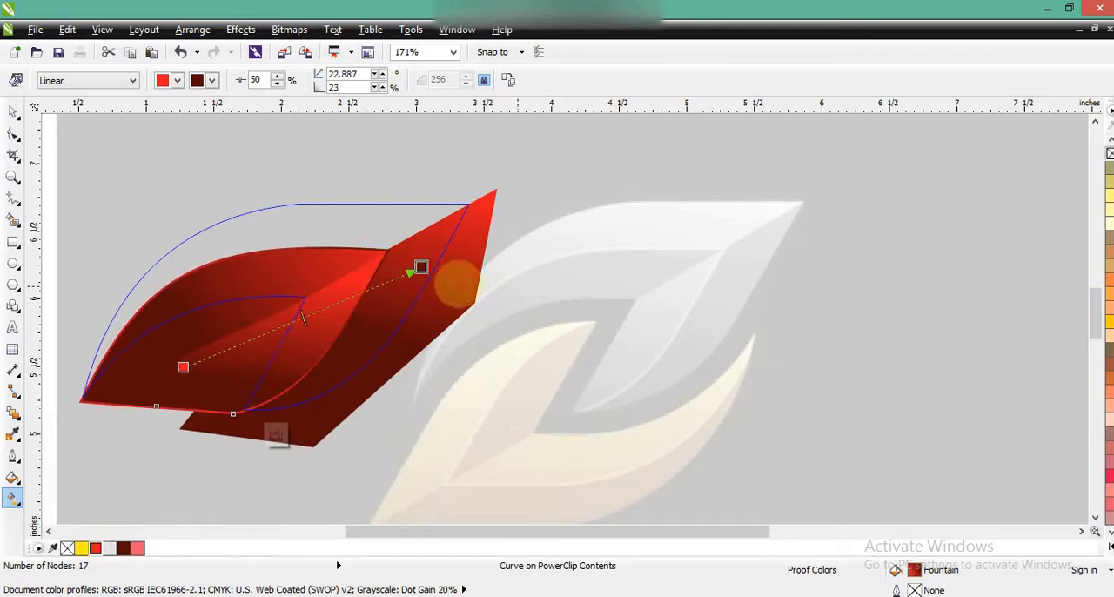
pyautogui.click(13, 114)
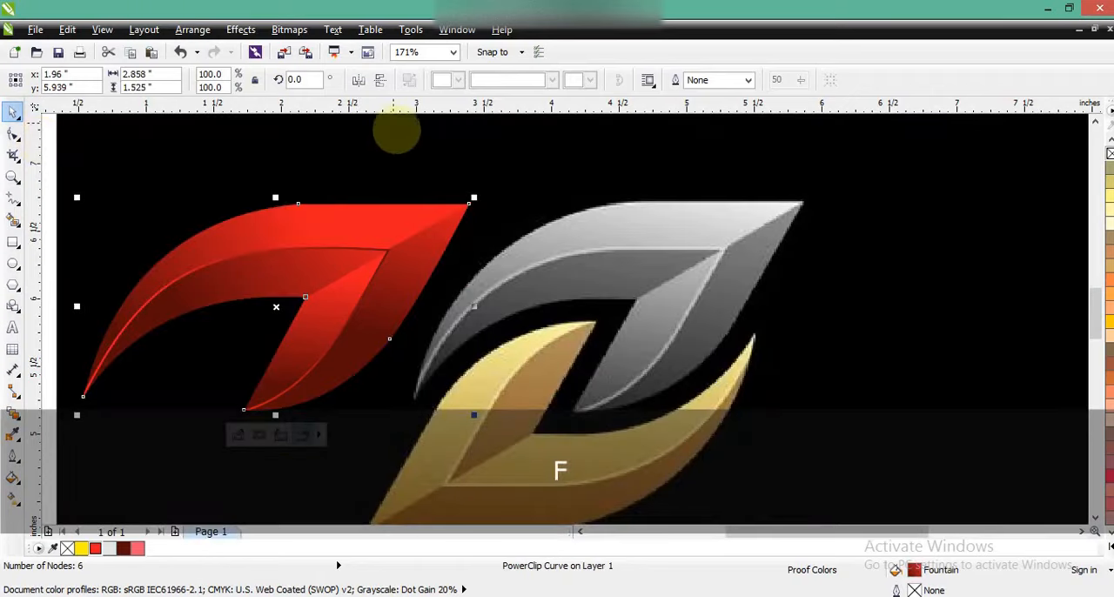
# - Duplicate the red leaf, mirror the copy vertically and horizontally, and place it below the original so the two leaves interlock
pyautogui.press('F3')
pyautogui.press('Escape')
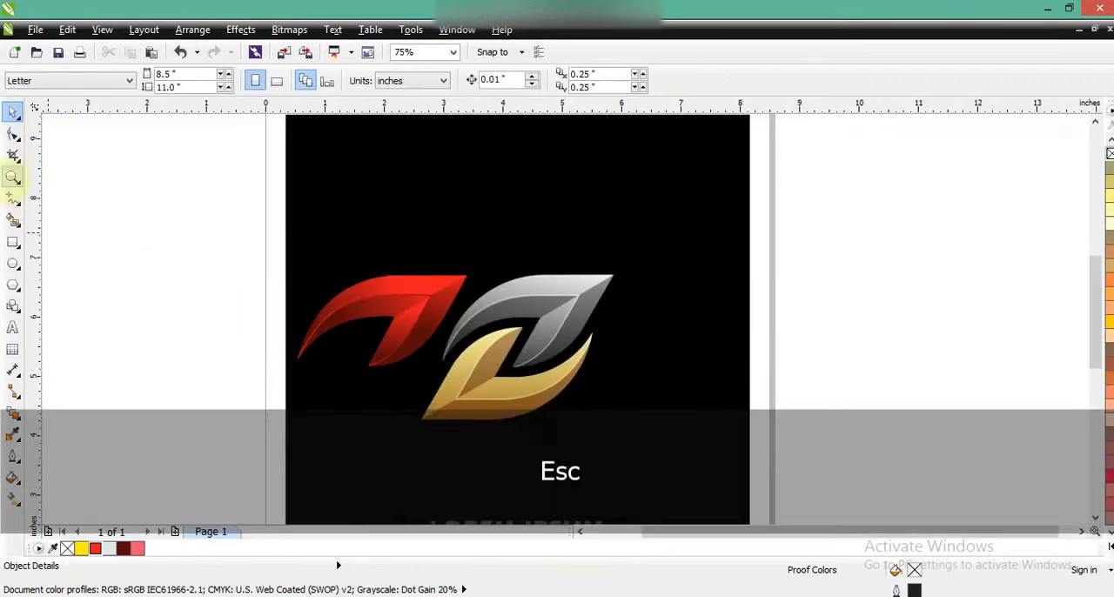
pyautogui.click(12, 178)
pyautogui.moveTo(296, 248); pyautogui.dragTo(666, 447)
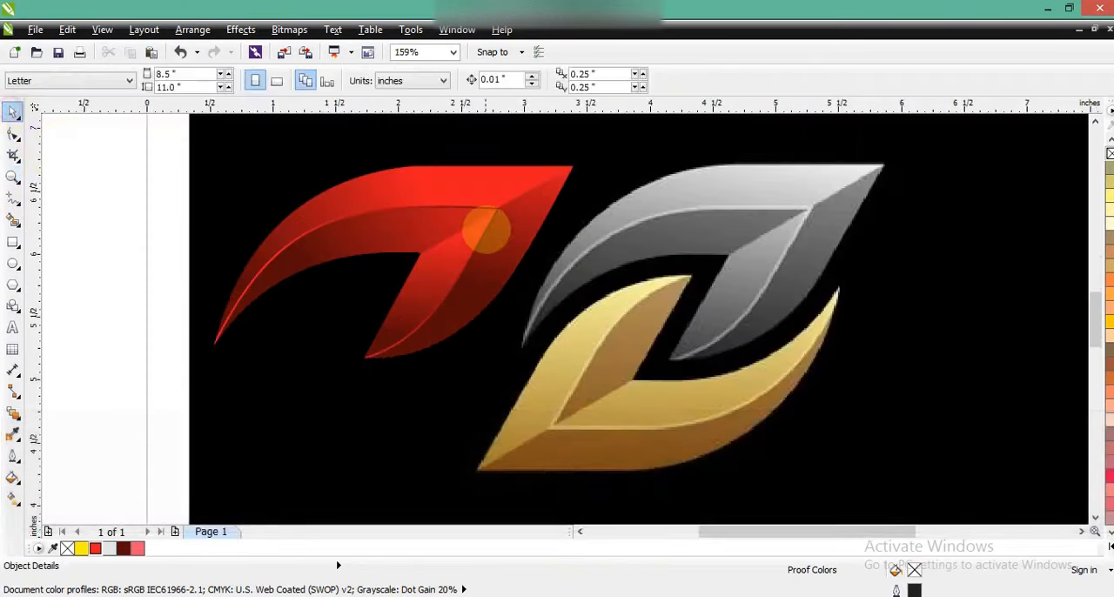
pyautogui.click(486, 229)
pyautogui.press('KP_Add')
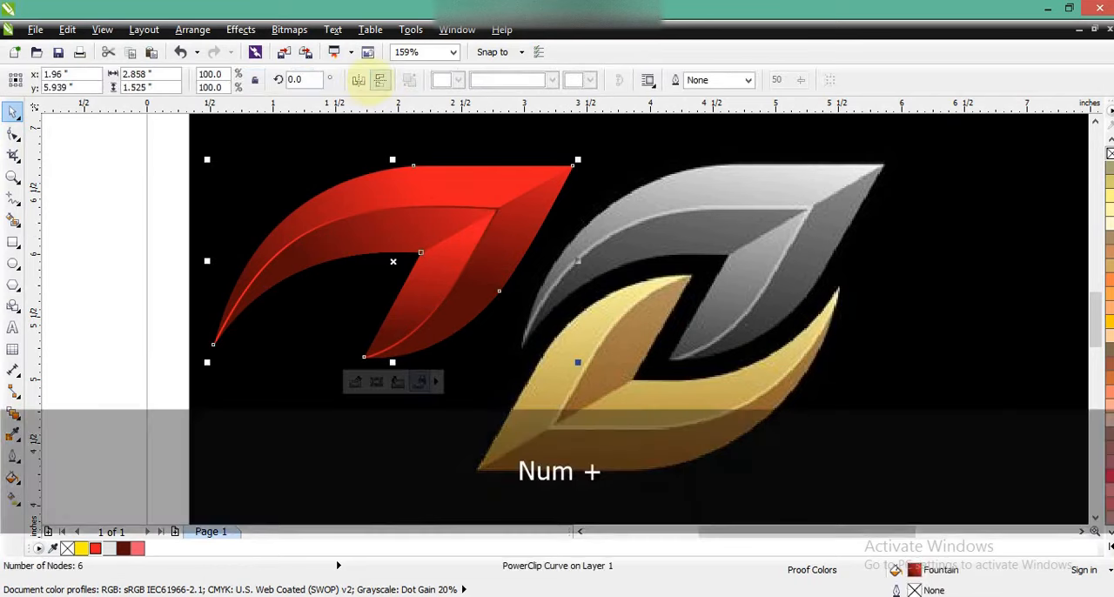
pyautogui.click(380, 80)
pyautogui.click(358, 80)
pyautogui.moveTo(323, 241); pyautogui.dragTo(281, 381)
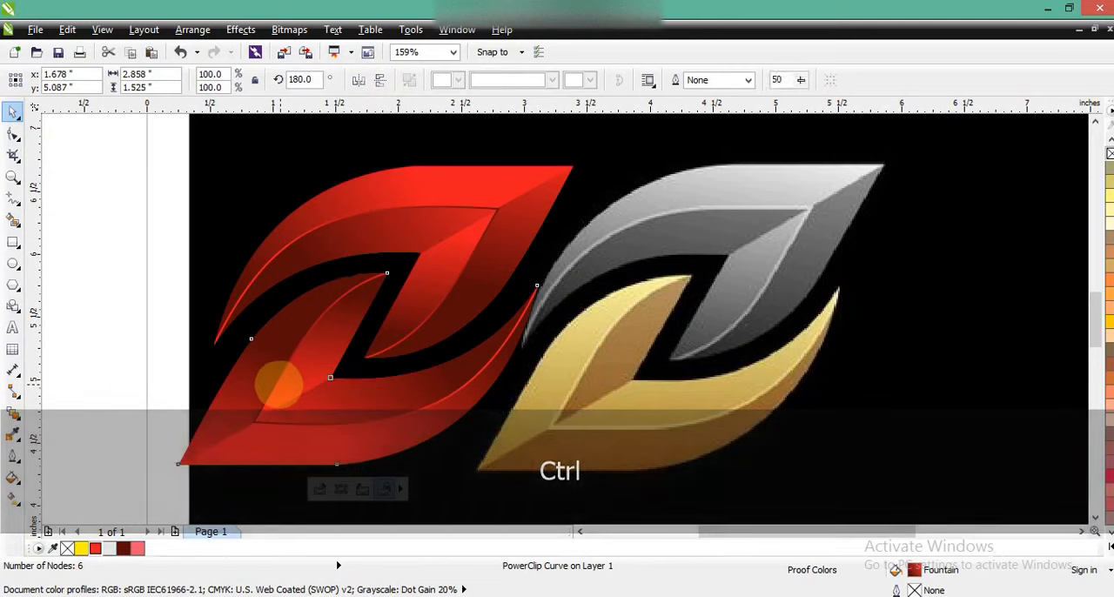
# - Draw a rectangle about 6.1 by 5.3 inches over the page's left part and fill it black (C100 M100 Y100 K100)
pyautogui.press('F3')
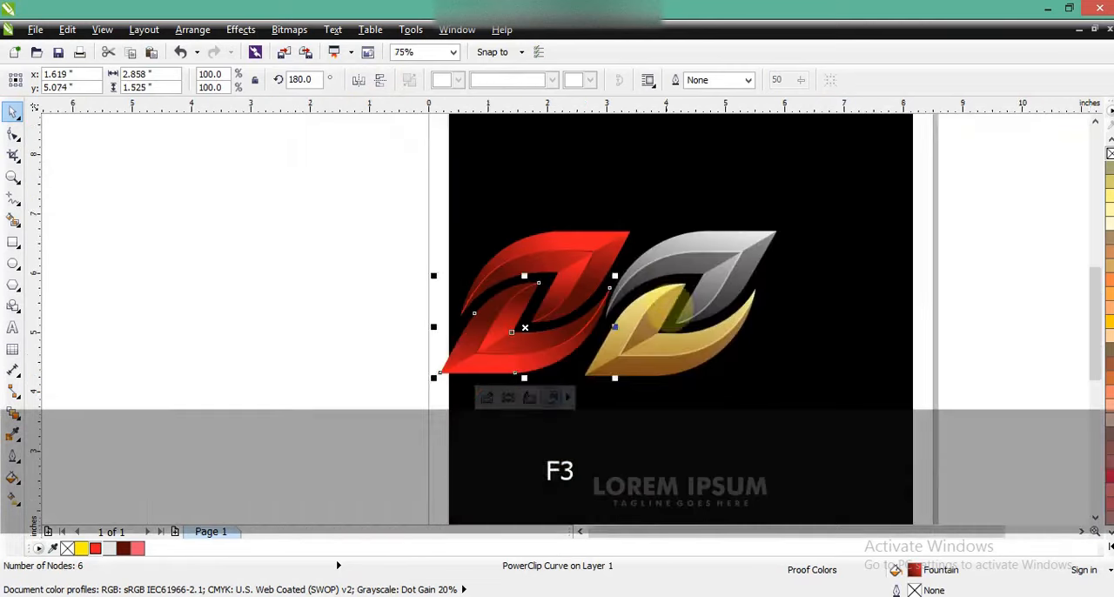
pyautogui.press('Escape')
pyautogui.click(13, 243)
pyautogui.moveTo(209, 169); pyautogui.dragTo(570, 483)
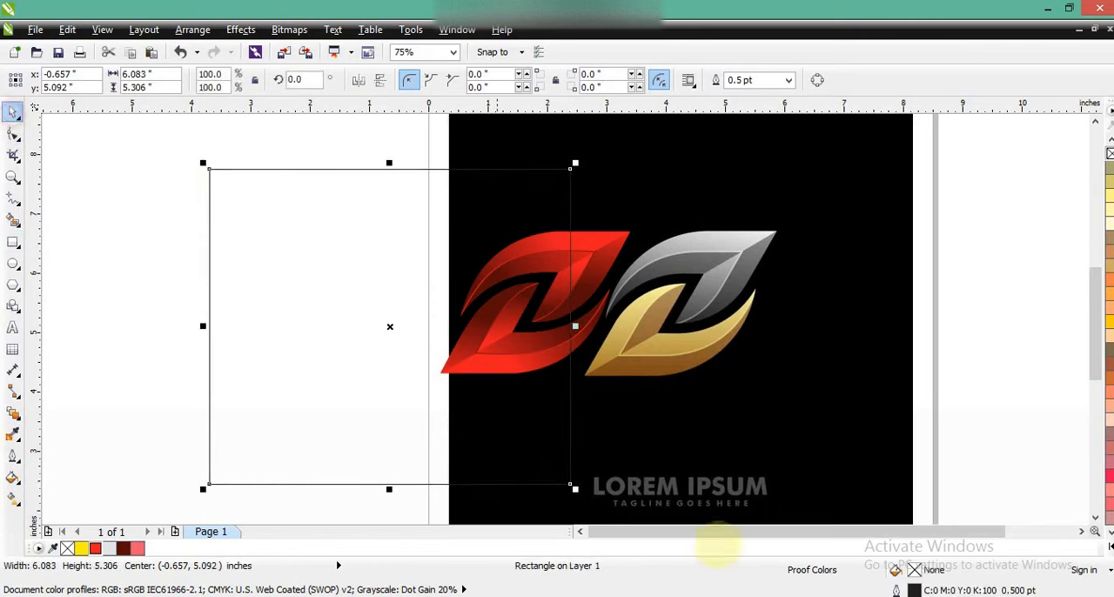
pyautogui.click(1108, 545)
pyautogui.click(1106, 193)
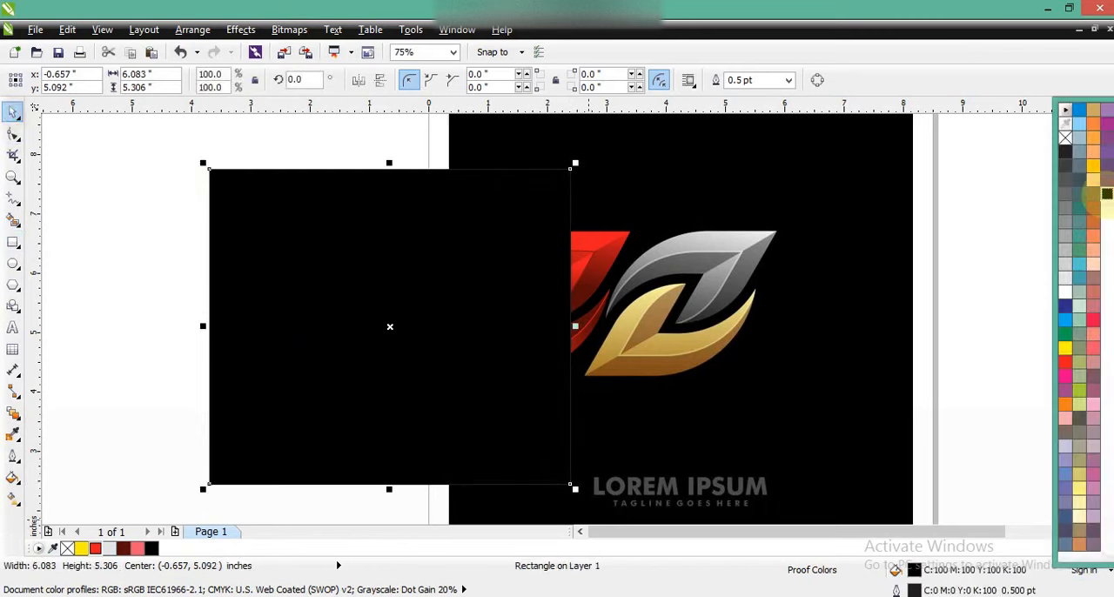
# - Send the black rectangle behind the red leaves and remove its outline
pyautogui.hotkey('ctrl', 'pagedown')
pyautogui.hotkey('ctrl', 'pagedown')
pyautogui.click(816, 210)
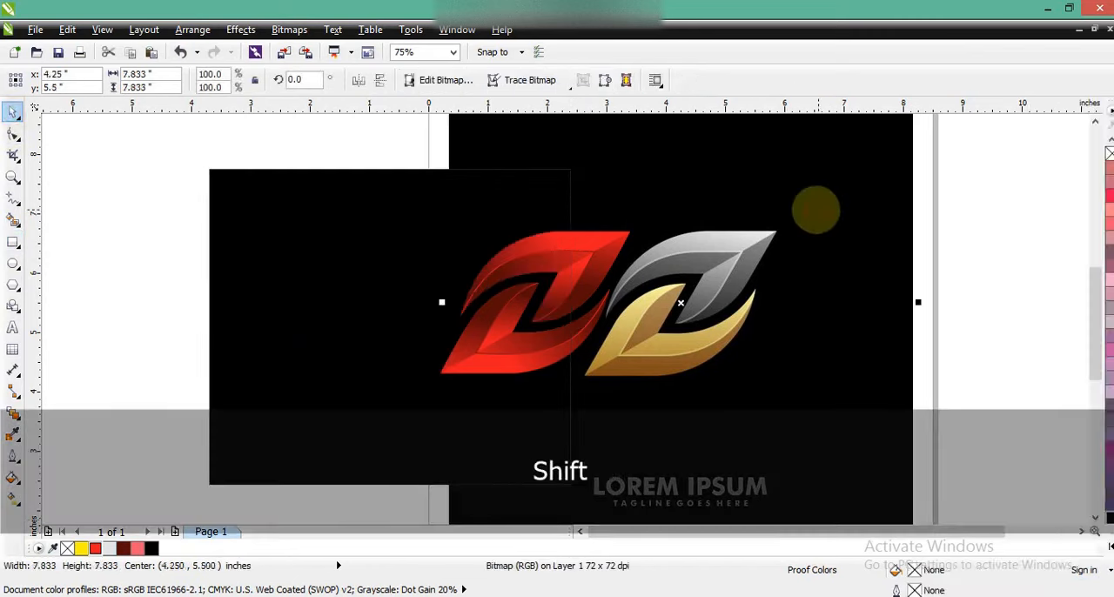
pyautogui.hotkey('shift', 'F4')
pyautogui.press('Escape')
pyautogui.click(293, 240)
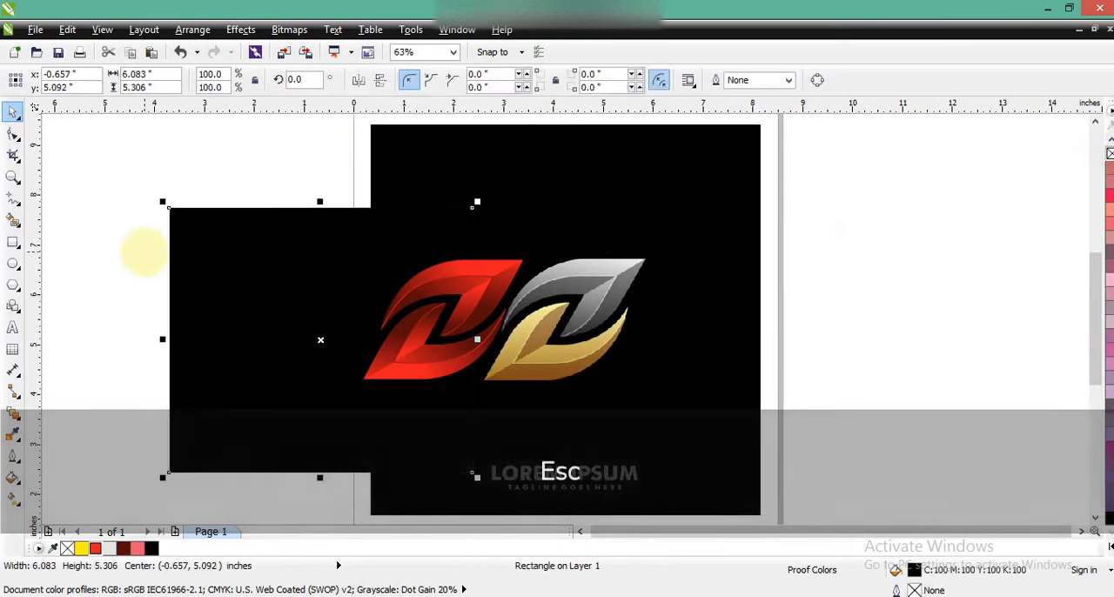
# - Move both red leaves horizontally away from the reference logo onto the black rectangle
pyautogui.moveTo(122, 233)
pyautogui.mouseDown()
pyautogui.moveTo(462, 398)
pyautogui.moveTo(521, 394)
pyautogui.mouseUp()
pyautogui.moveTo(406, 383); pyautogui.dragTo(298, 381)
pyautogui.click(52, 224)
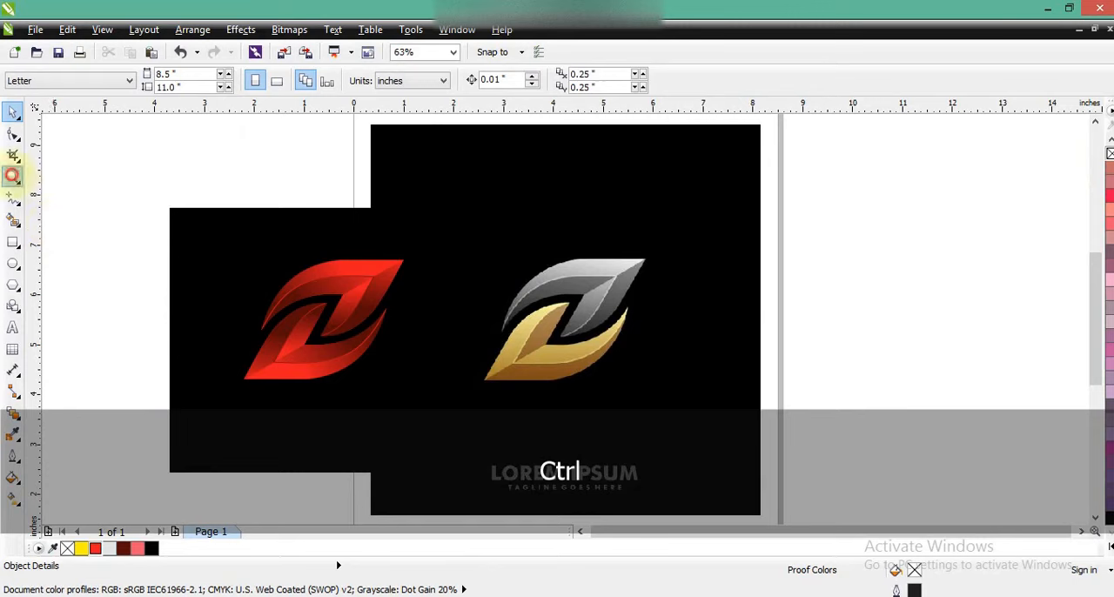
# - Open the lower leaf's PowerClip contents and set the dark gradient ends of the three-node inner shape and the six-point shape to black
pyautogui.click(12, 176)
pyautogui.moveTo(169, 211); pyautogui.dragTo(653, 398)
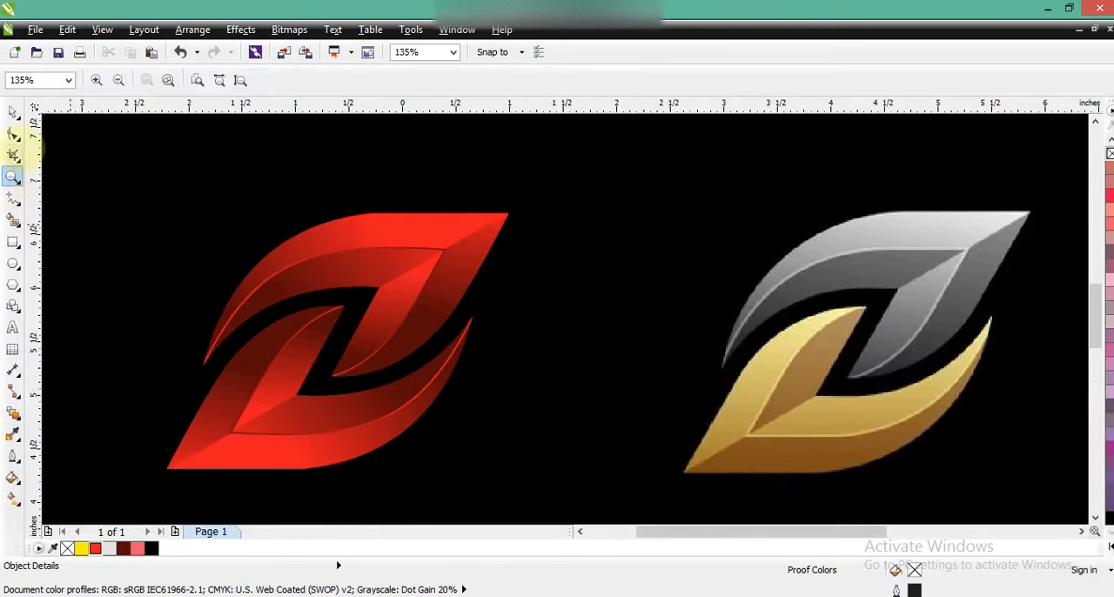
pyautogui.click(12, 113)
pyautogui.doubleClick(268, 428)
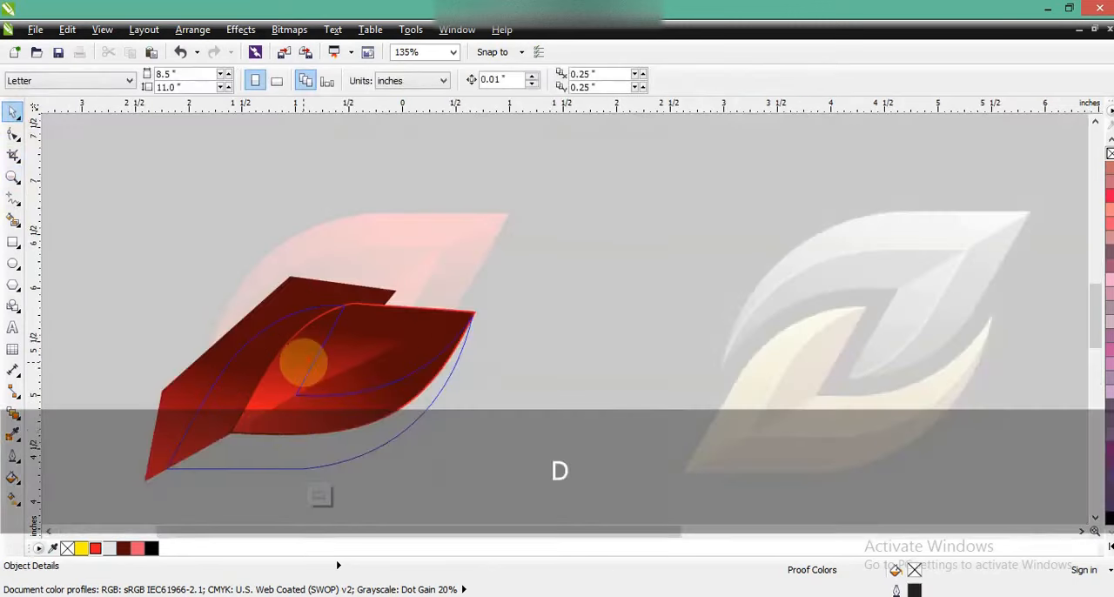
pyautogui.press('g')
pyautogui.click(310, 398)
pyautogui.moveTo(1098, 514); pyautogui.dragTo(262, 318)
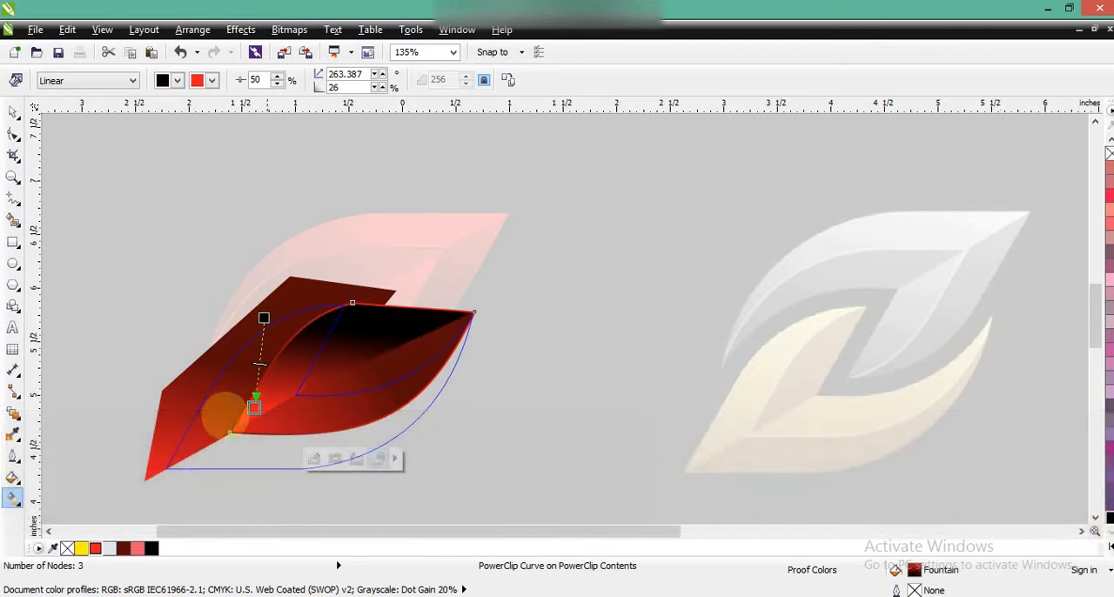
pyautogui.click(179, 397)
pyautogui.moveTo(1098, 513); pyautogui.dragTo(217, 362)
# - Open the inner shape's nested PowerClip contents and set the dark end of the five-point shape's gradient to black
pyautogui.click(338, 416)
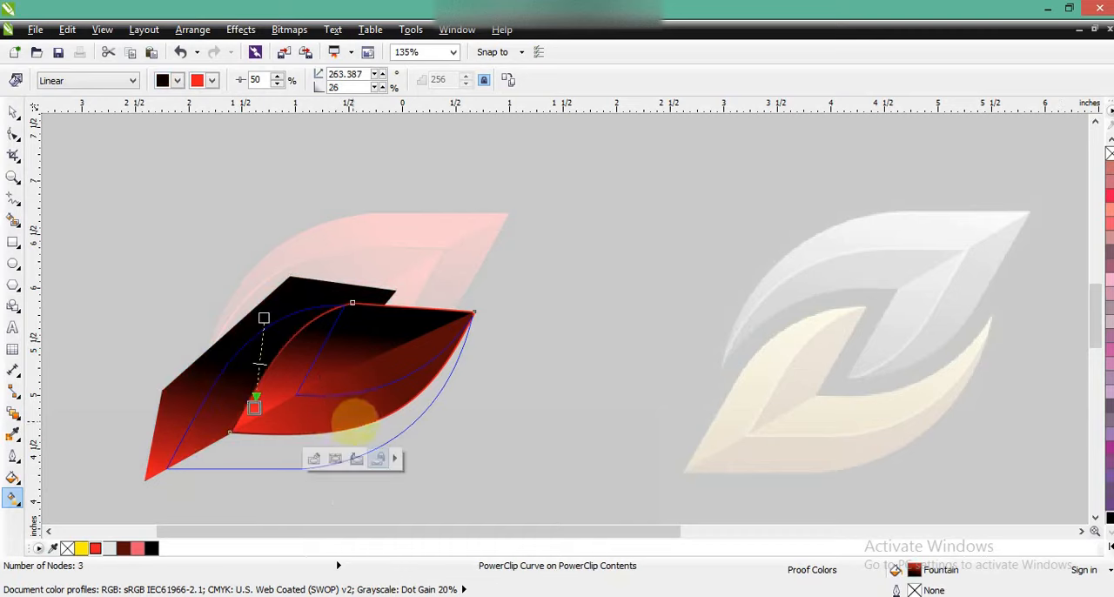
pyautogui.press('Delete')
pyautogui.click(455, 441)
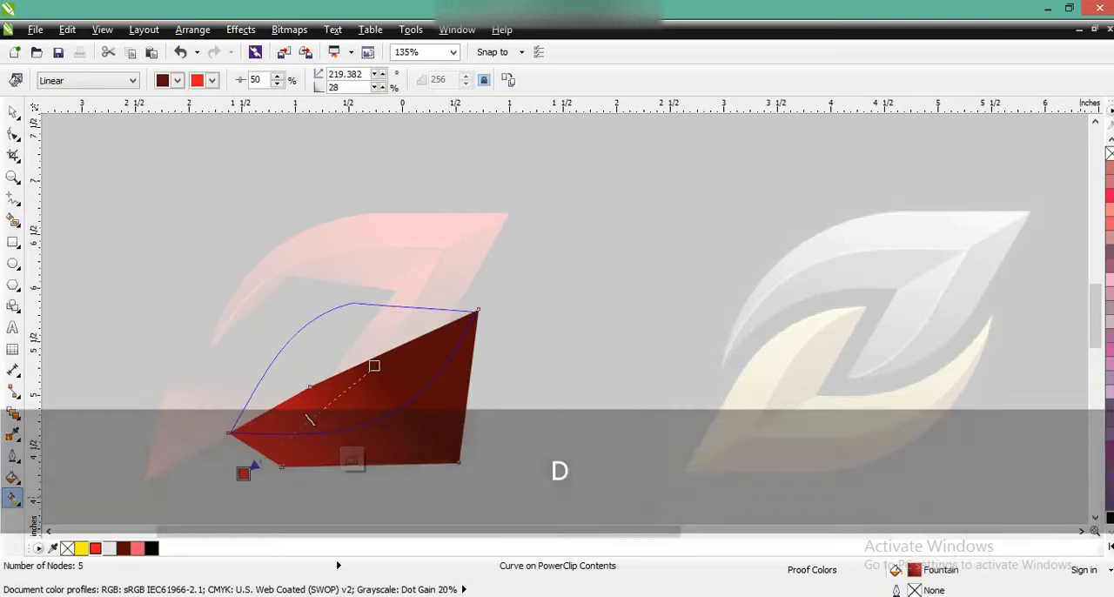
pyautogui.moveTo(375, 366); pyautogui.dragTo(376, 367)
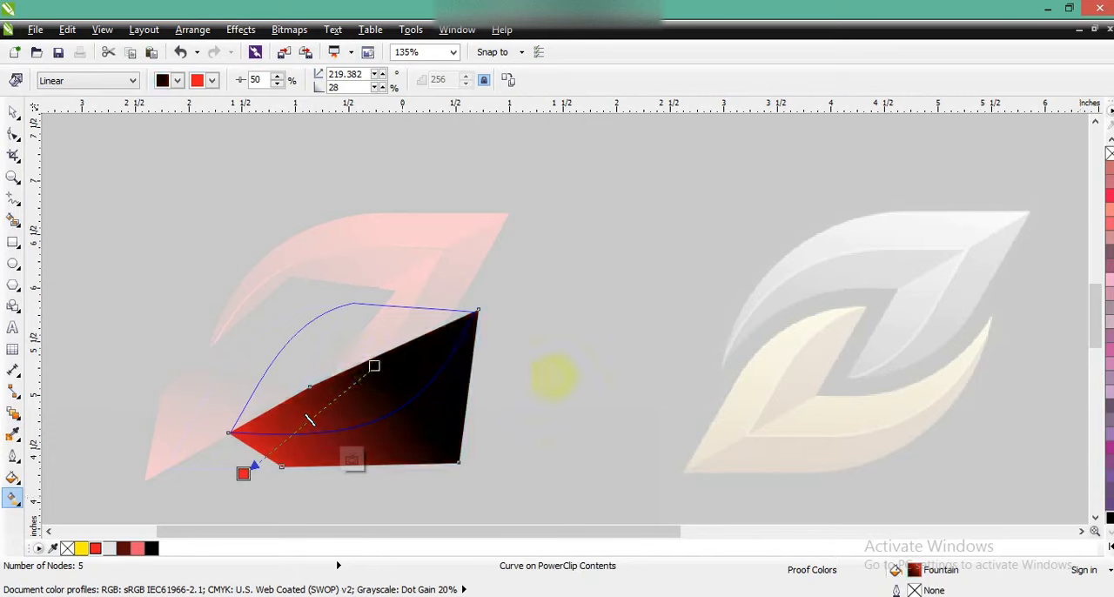
# - Replace the red gradient ends of the nested five-point shape and its enclosing three-node shape with turquoise
pyautogui.click(1108, 547)
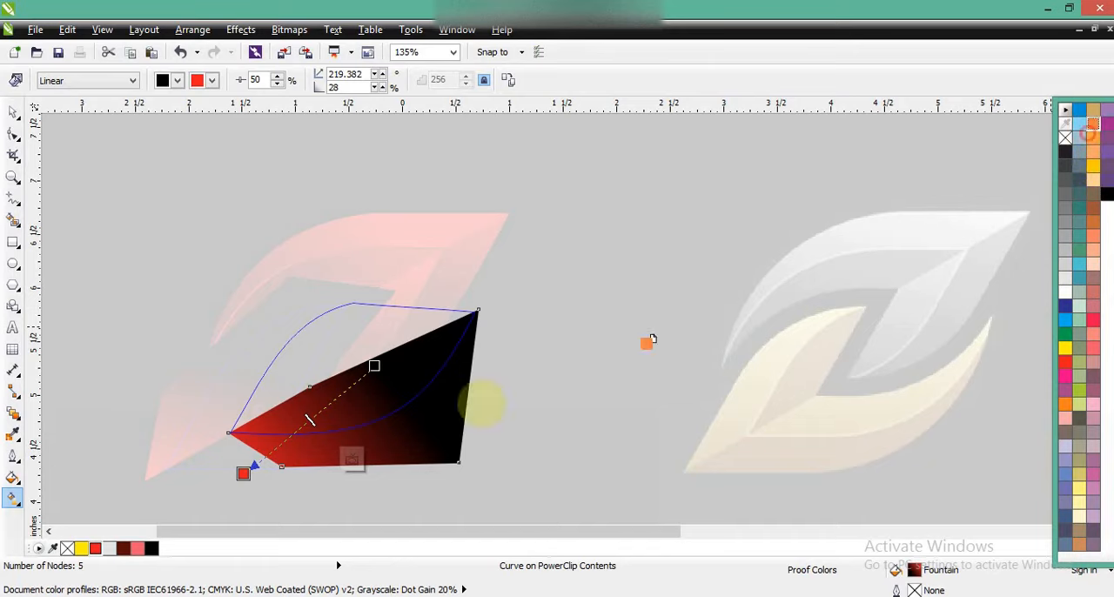
pyautogui.moveTo(653, 339); pyautogui.dragTo(272, 460)
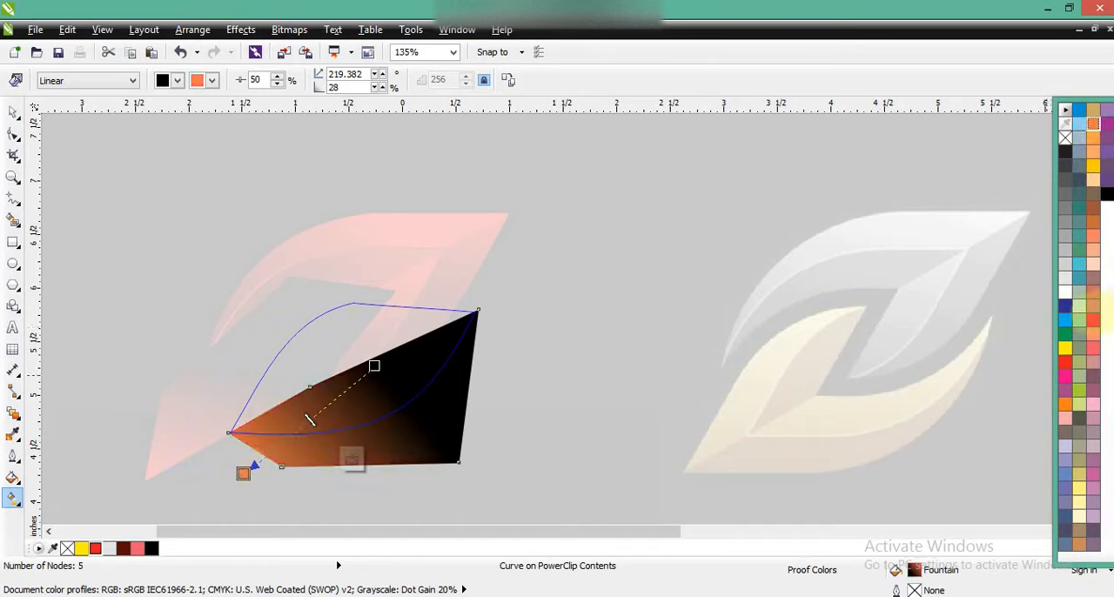
pyautogui.moveTo(1078, 266); pyautogui.dragTo(299, 452)
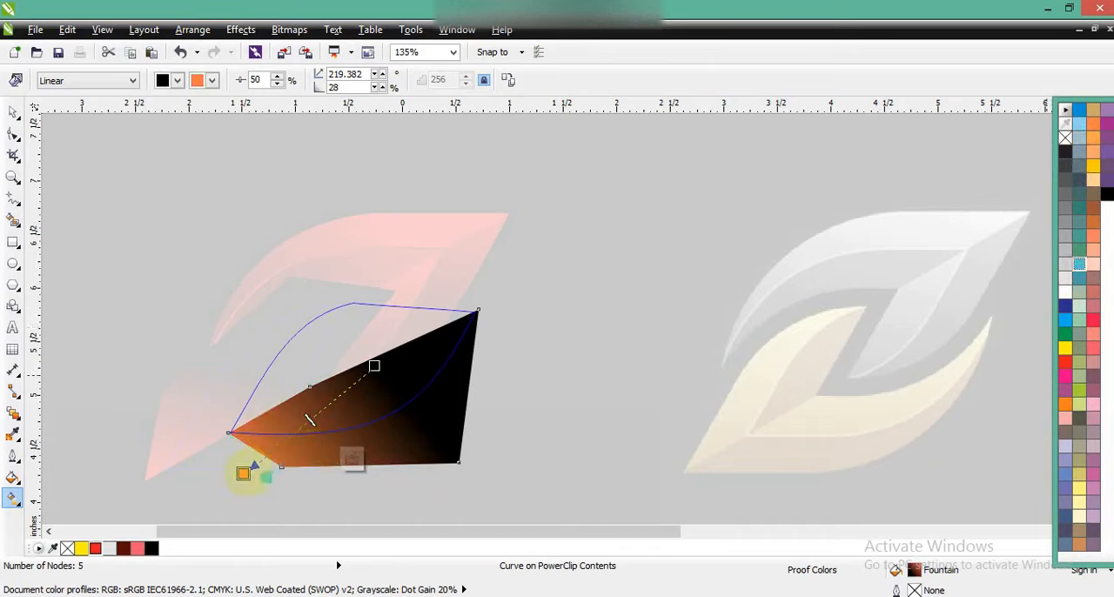
pyautogui.press('f')
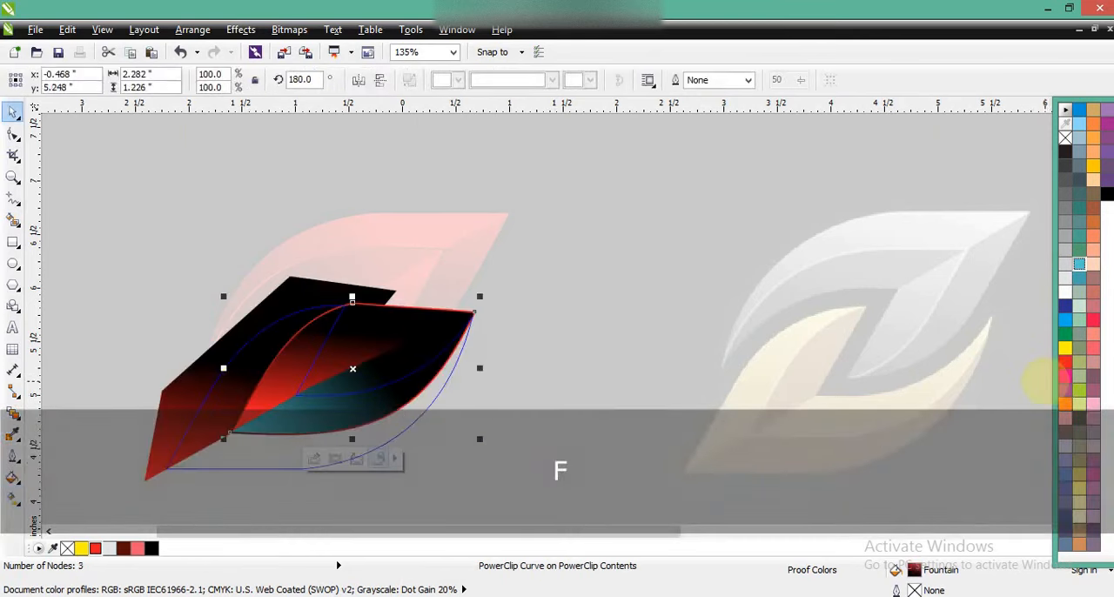
pyautogui.press('g')
pyautogui.moveTo(1080, 264); pyautogui.dragTo(255, 411)
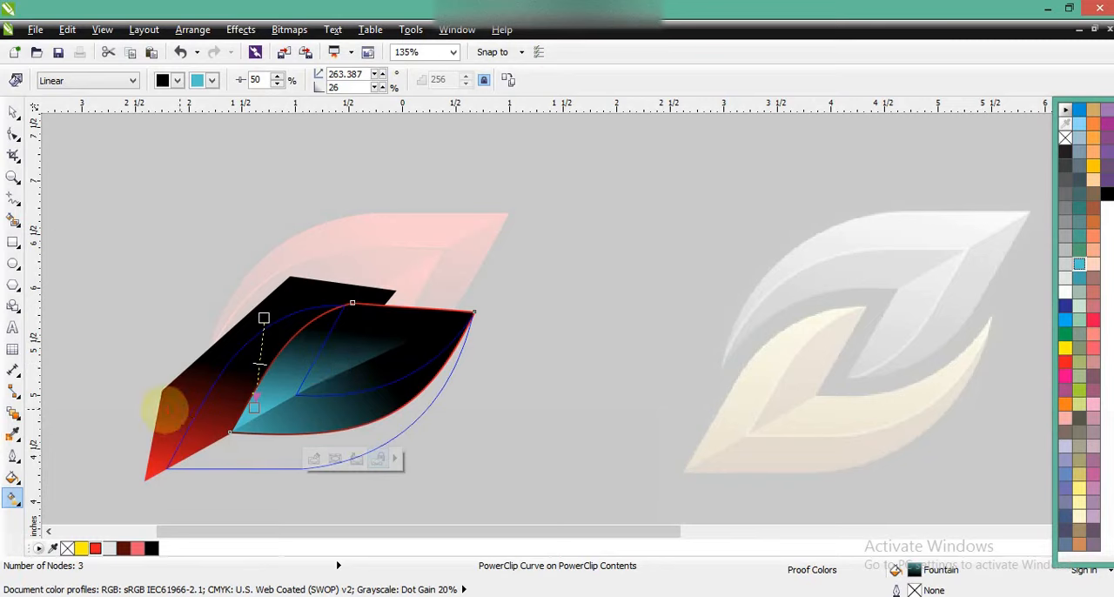
# - Make the six-point shape's red gradient end turquoise, recolour the outline's gradient from turquoise to black, and finish editing the PowerClip contents
pyautogui.click(174, 412)
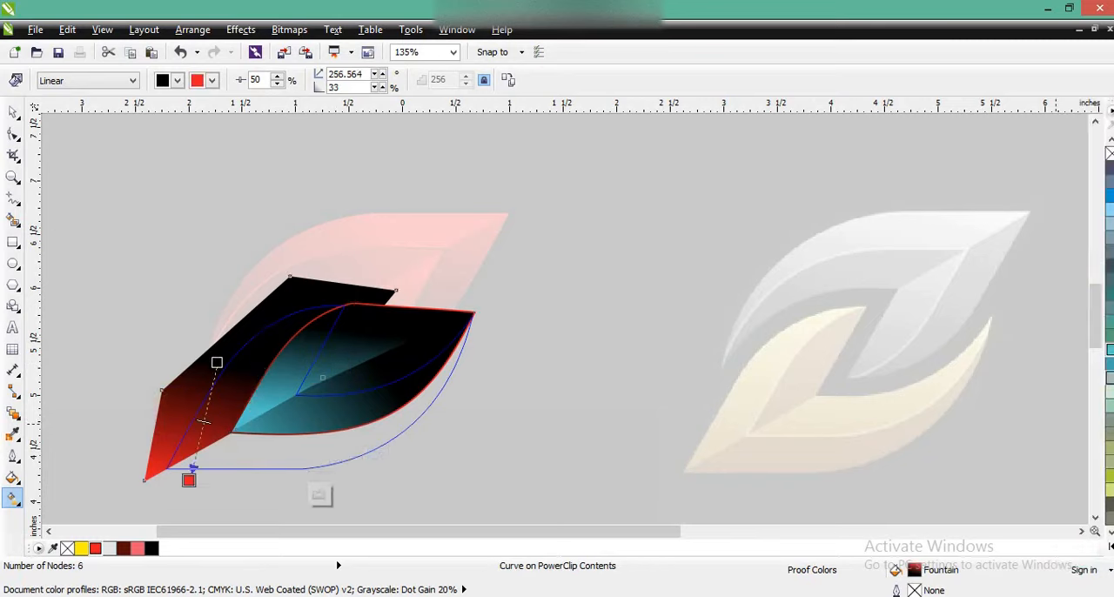
pyautogui.moveTo(188, 480); pyautogui.dragTo(189, 480)
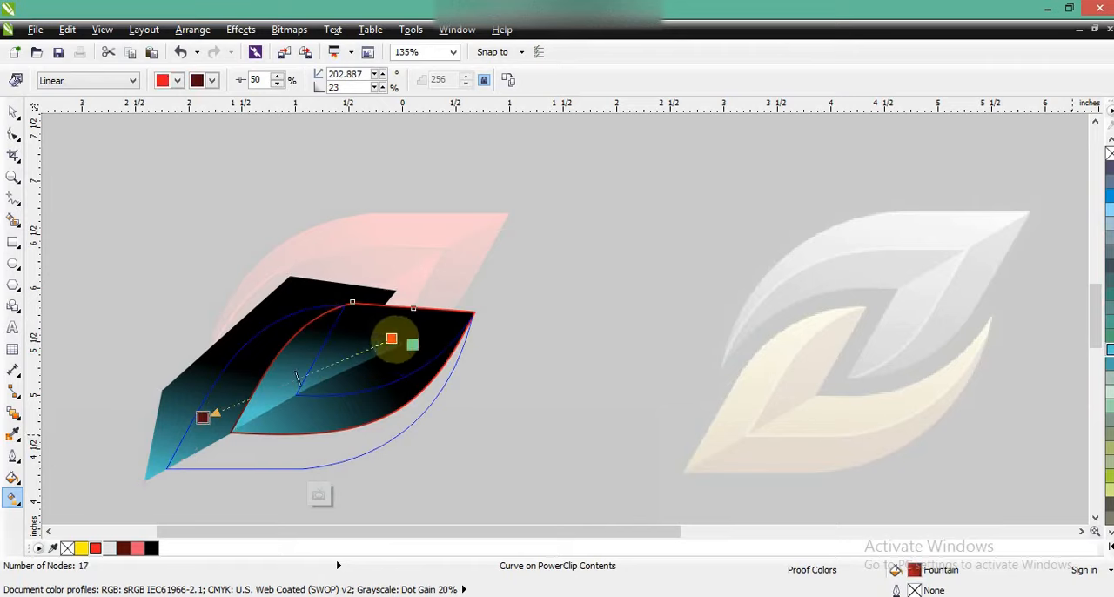
pyautogui.moveTo(395, 340); pyautogui.dragTo(394, 340)
pyautogui.moveTo(151, 548); pyautogui.dragTo(206, 418)
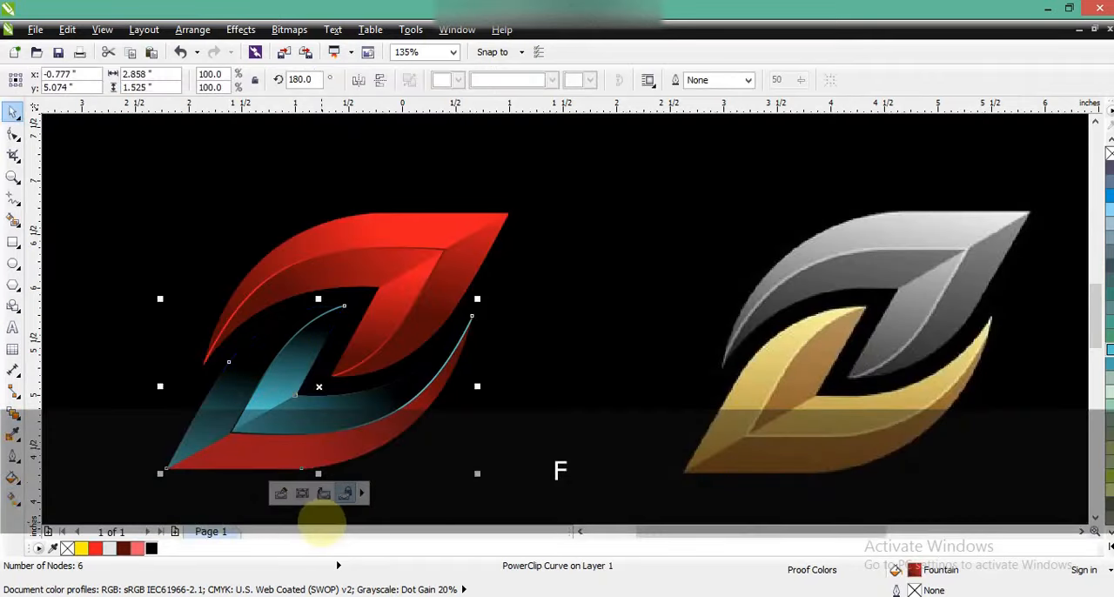
# - Recolour the large lower leaf's linear gradient to run from black near its upper tip to turquoise along the bottom edge
pyautogui.press('g')
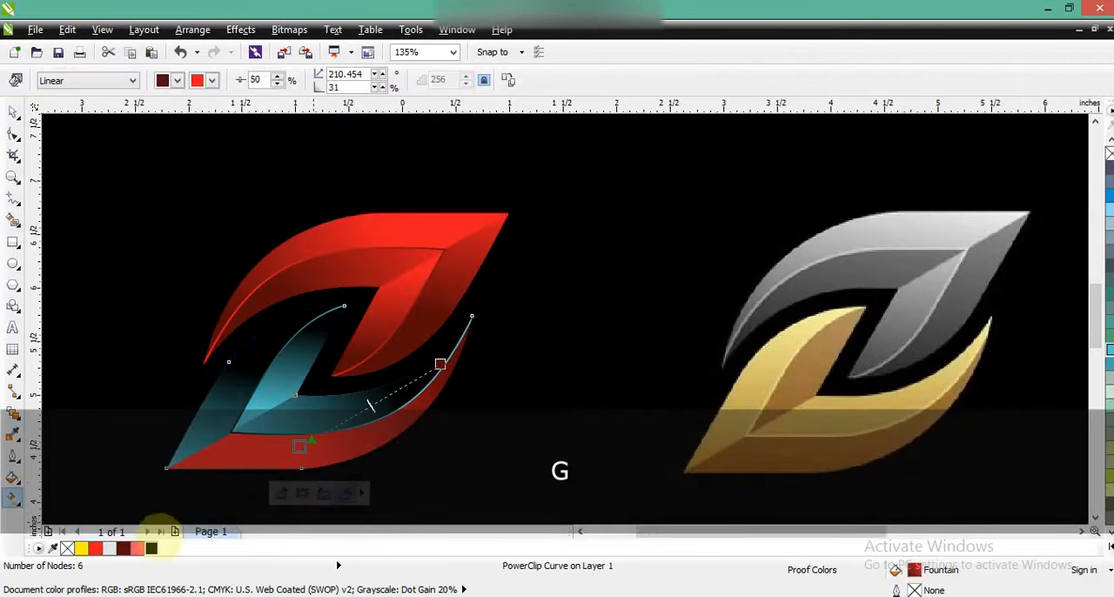
pyautogui.moveTo(152, 548); pyautogui.dragTo(441, 364)
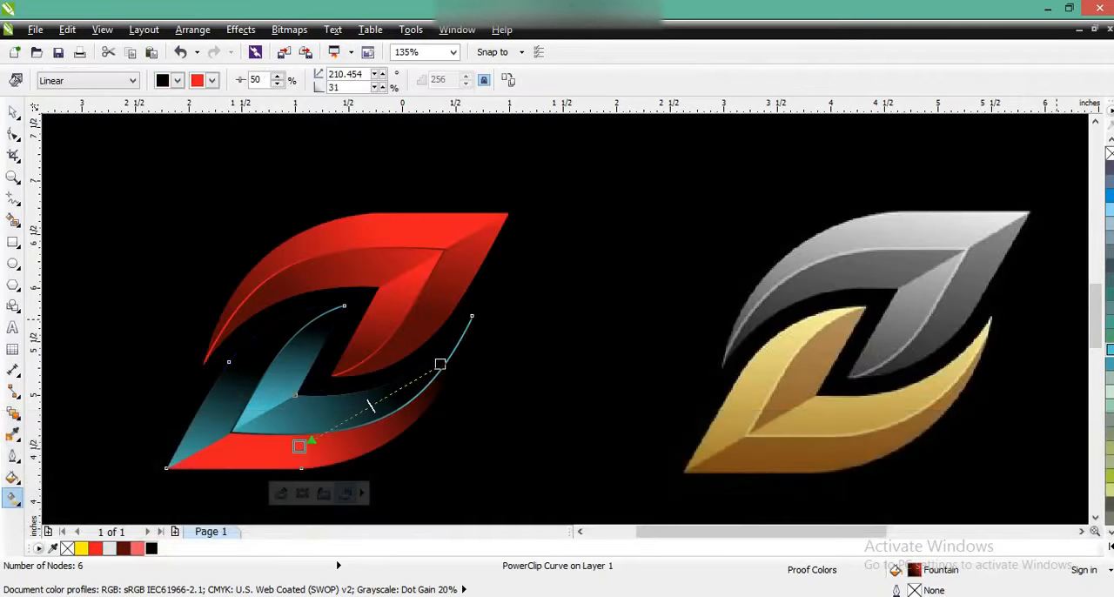
pyautogui.moveTo(333, 415); pyautogui.dragTo(298, 447)
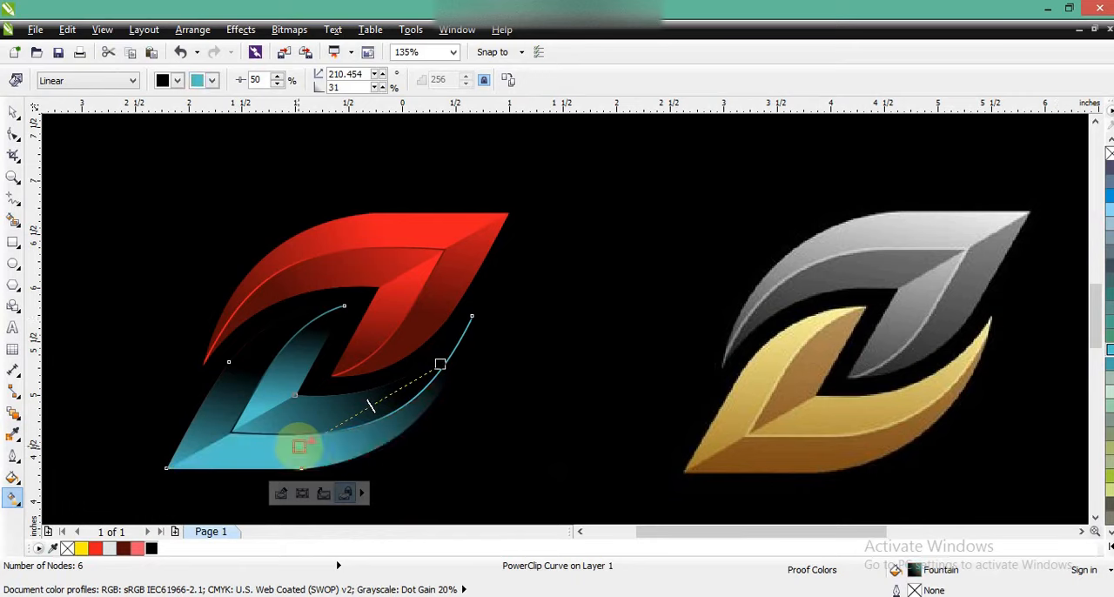
pyautogui.click(13, 113)
# - Move the reference image clear of the smaller black rectangle and place the two-leaf logo in that rectangle's upper middle
pyautogui.press('F3')
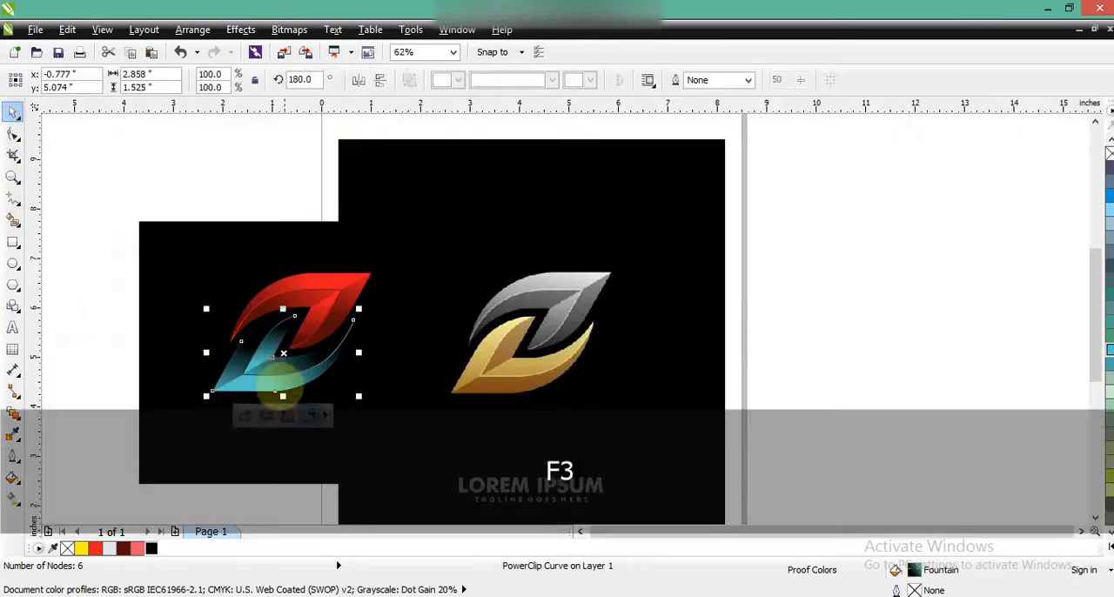
pyautogui.press('Escape')
pyautogui.moveTo(68, 230); pyautogui.dragTo(380, 415)
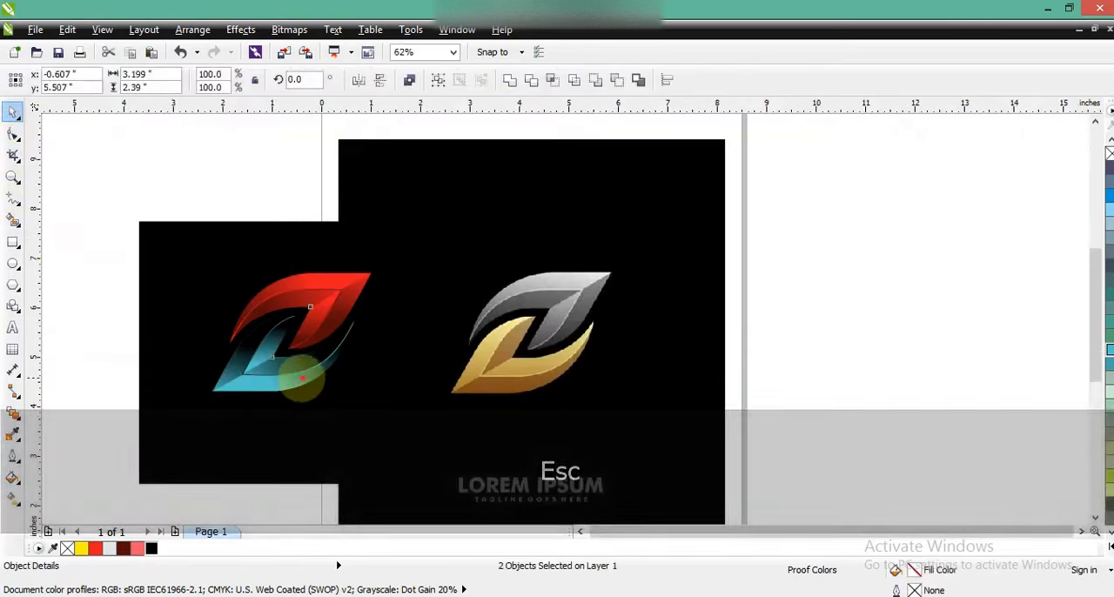
pyautogui.moveTo(252, 373); pyautogui.dragTo(237, 373)
pyautogui.moveTo(535, 389); pyautogui.dragTo(718, 390)
pyautogui.click(84, 253)
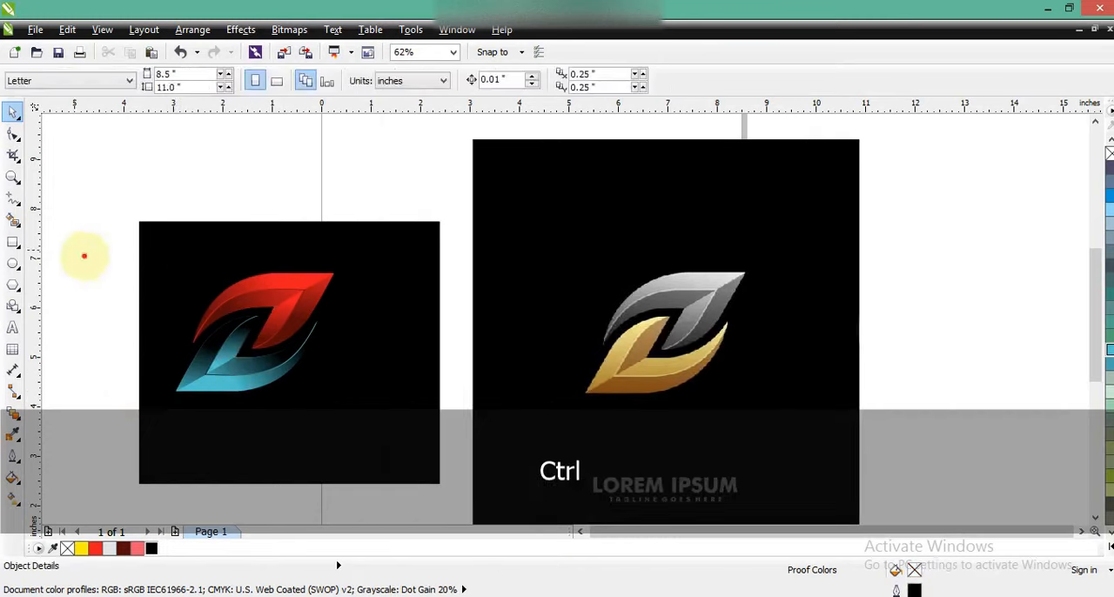
pyautogui.moveTo(263, 376); pyautogui.dragTo(296, 360)
pyautogui.click(101, 391)
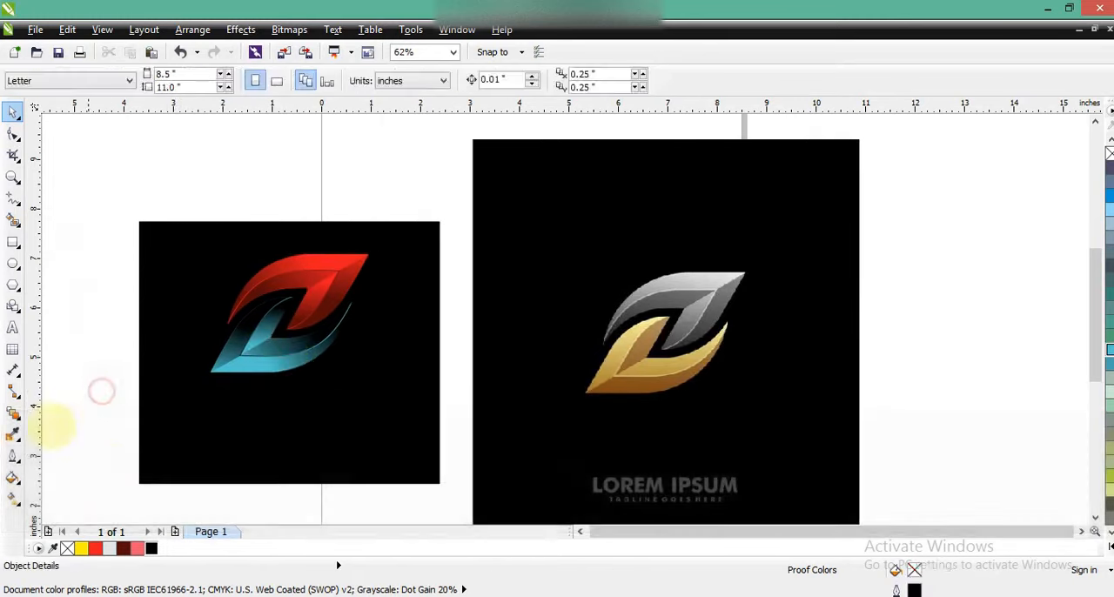
# - Add the artistic text DIGITAL CRAFT beside the leaf logo and set its font to BankGothic Md BT
pyautogui.click(13, 328)
pyautogui.click(75, 357)
pyautogui.press('capslock')
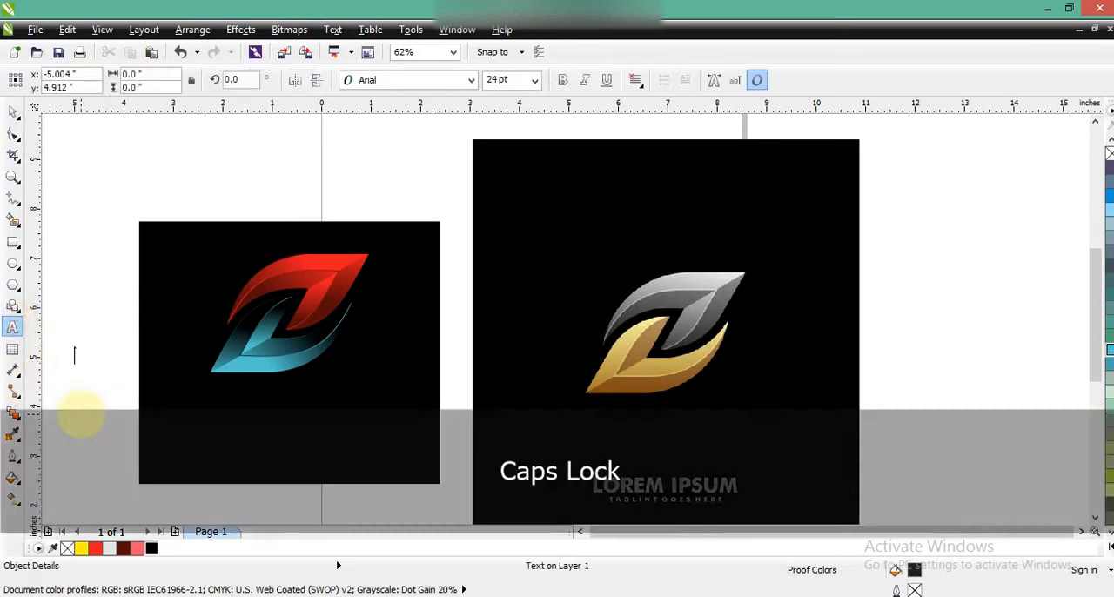
pyautogui.write('DIGITAL')
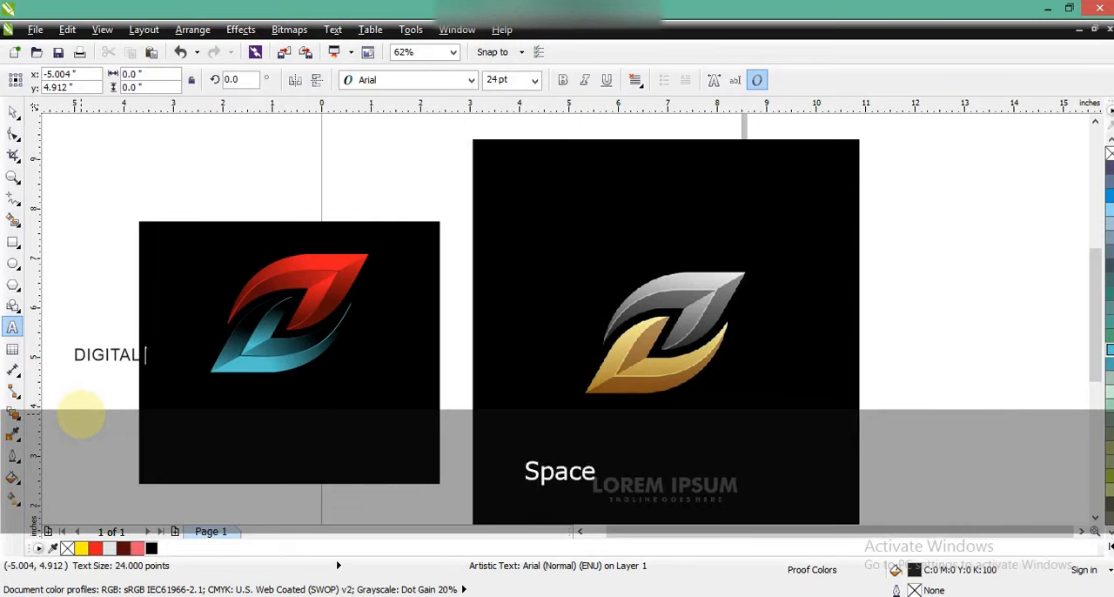
pyautogui.write(' CRAFT')
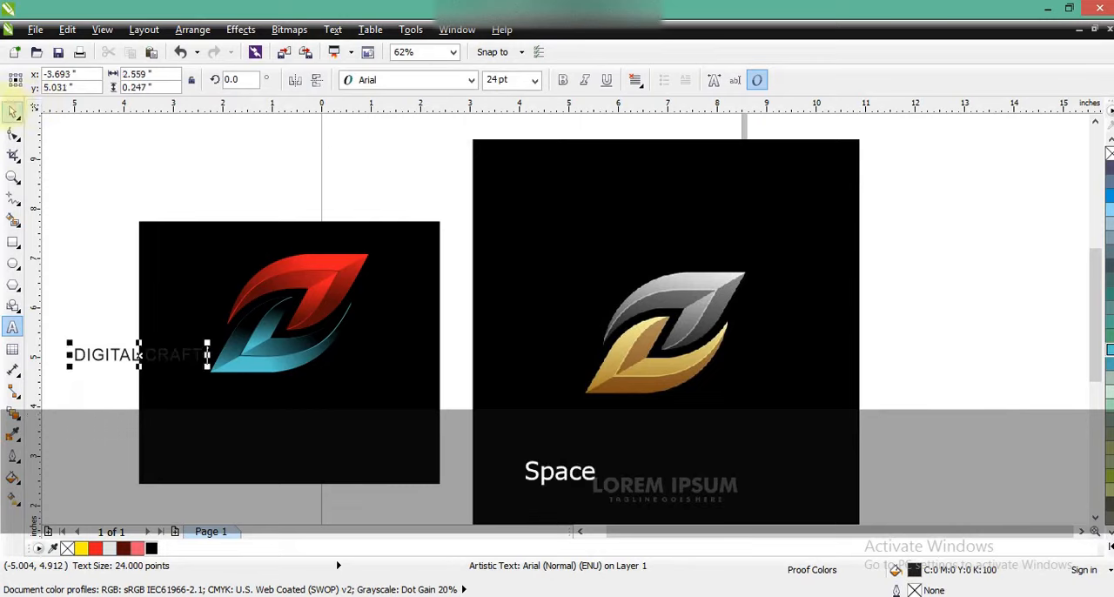
pyautogui.click(448, 80)
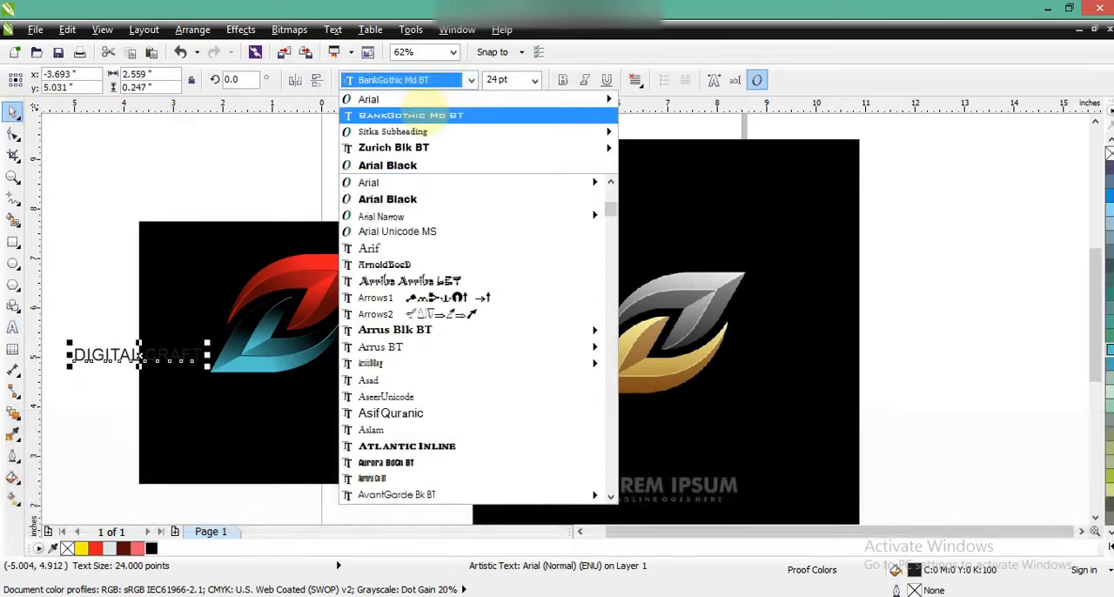
pyautogui.click(433, 116)
# - Place the DIGITAL CRAFT text just beneath the lower leaf in white, scaled down to about 20.6 pt
pyautogui.moveTo(165, 348); pyautogui.dragTo(289, 379)
pyautogui.click(197, 391)
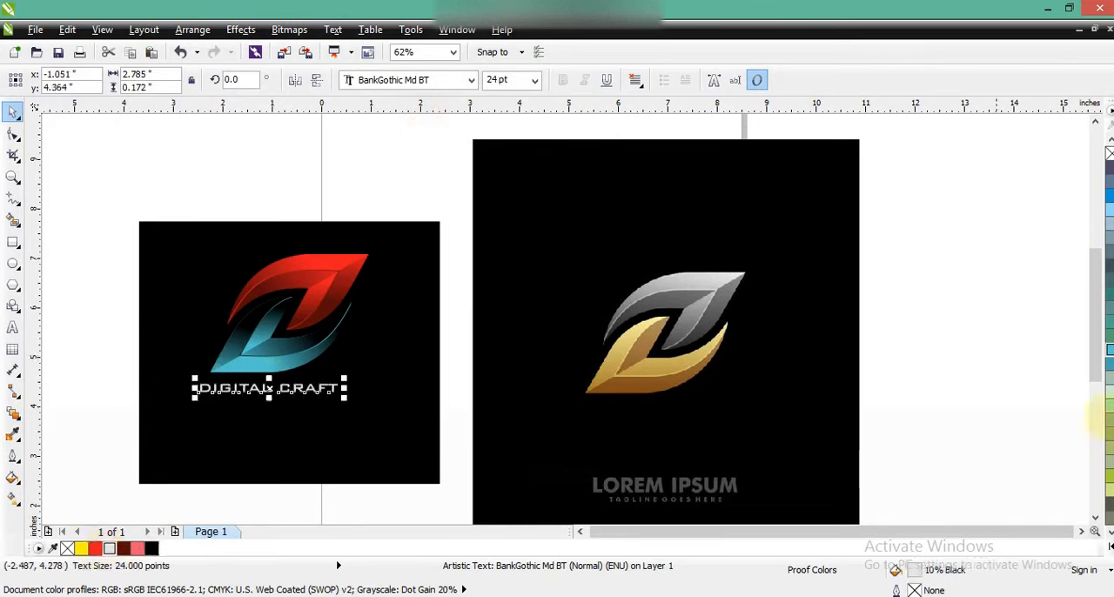
pyautogui.click(1103, 520)
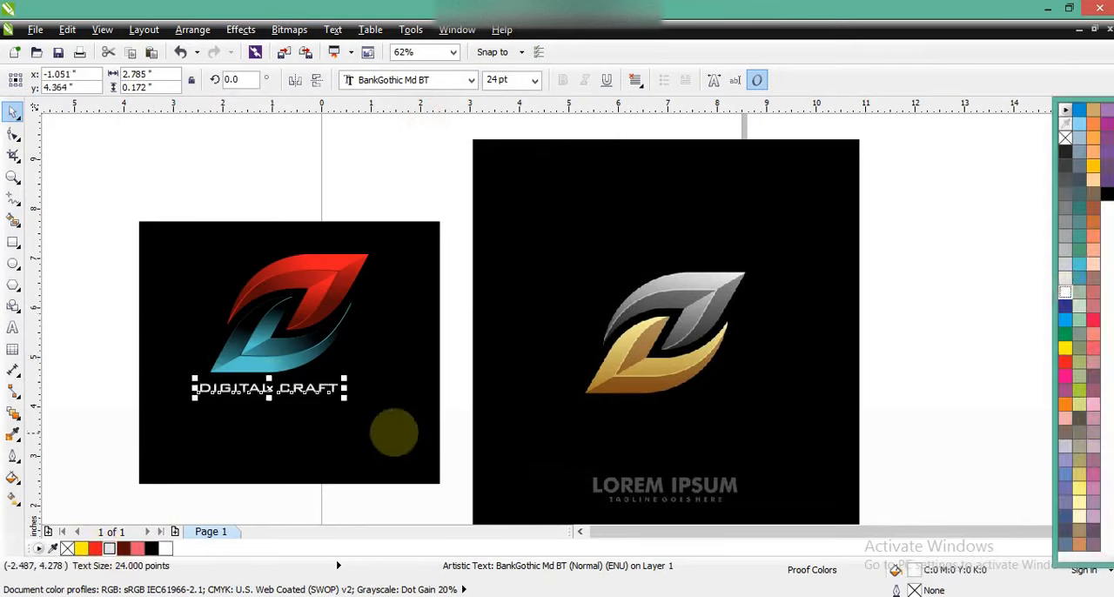
pyautogui.moveTo(344, 396); pyautogui.dragTo(338, 399)
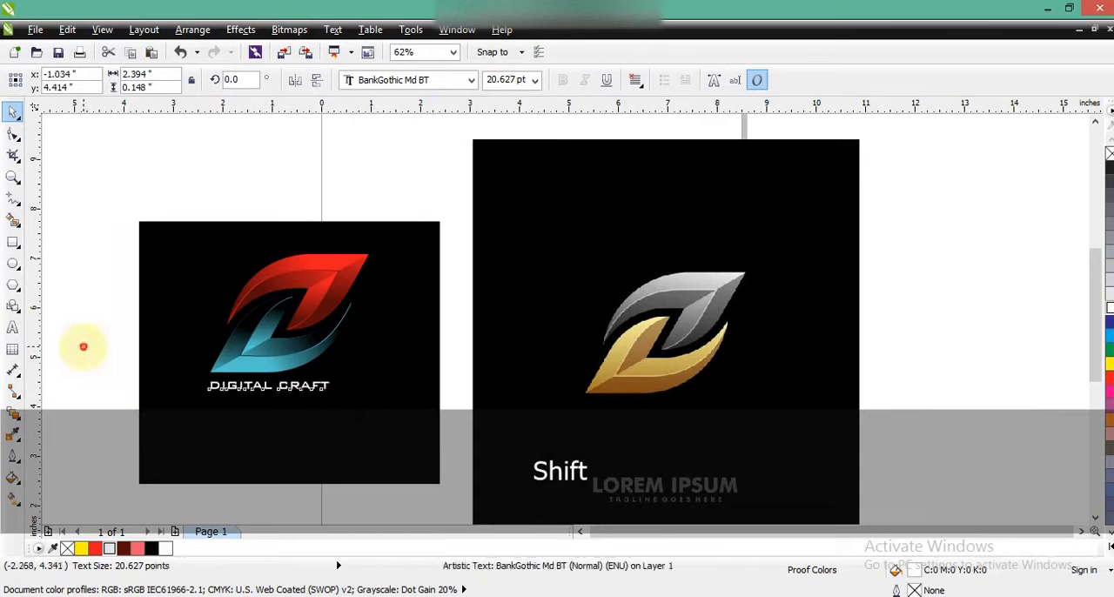
# - Move both leaves and the text together to the middle of the smaller black rectangle and deselect them
pyautogui.moveTo(125, 241); pyautogui.dragTo(402, 425)
pyautogui.moveTo(283, 351); pyautogui.dragTo(293, 374)
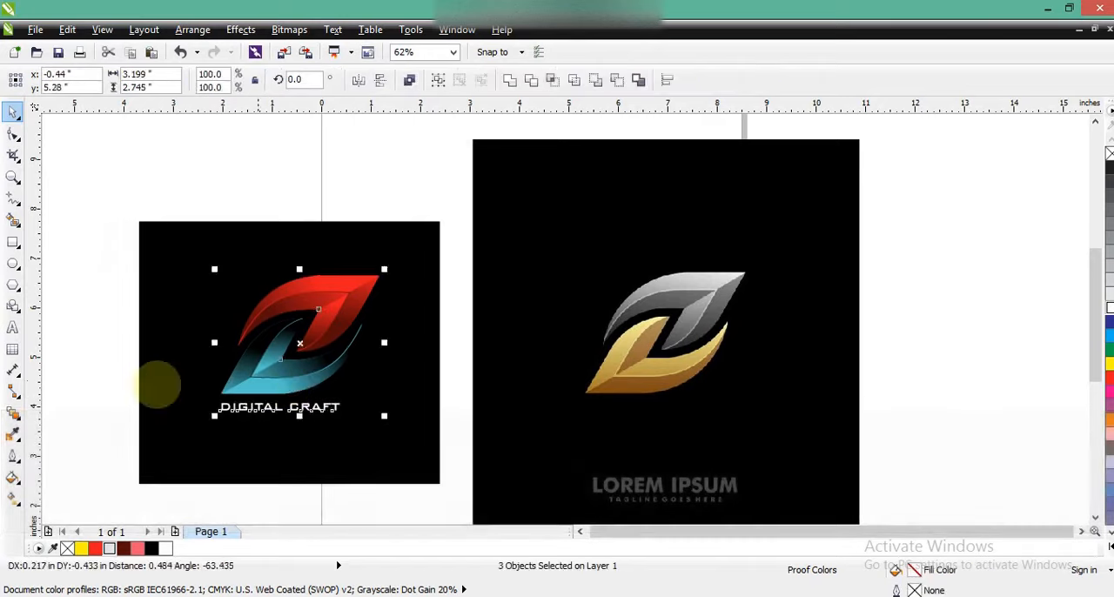
pyautogui.click(116, 365)
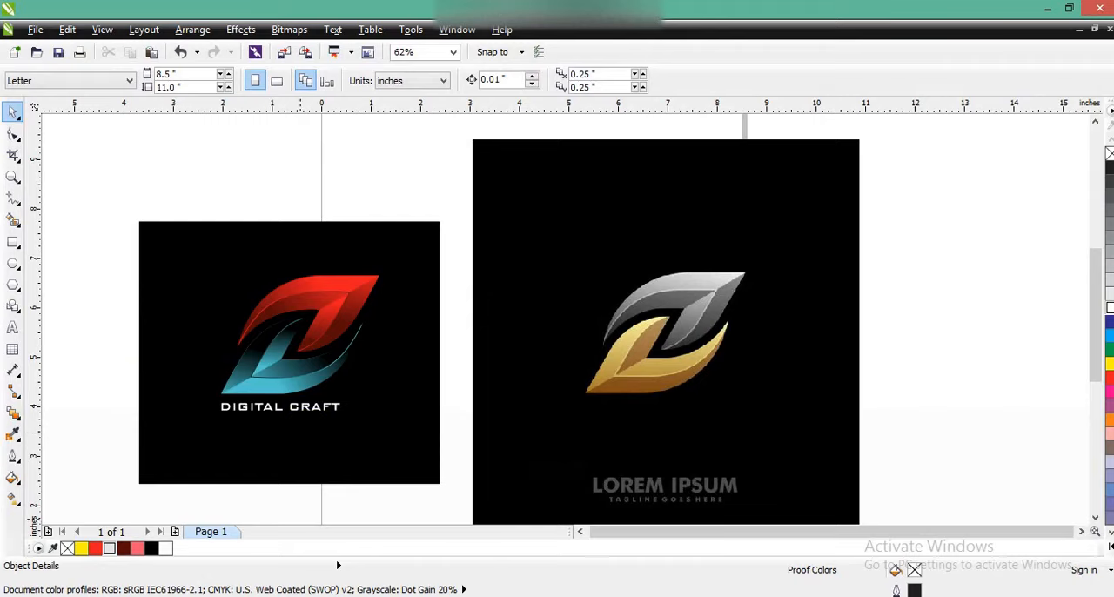